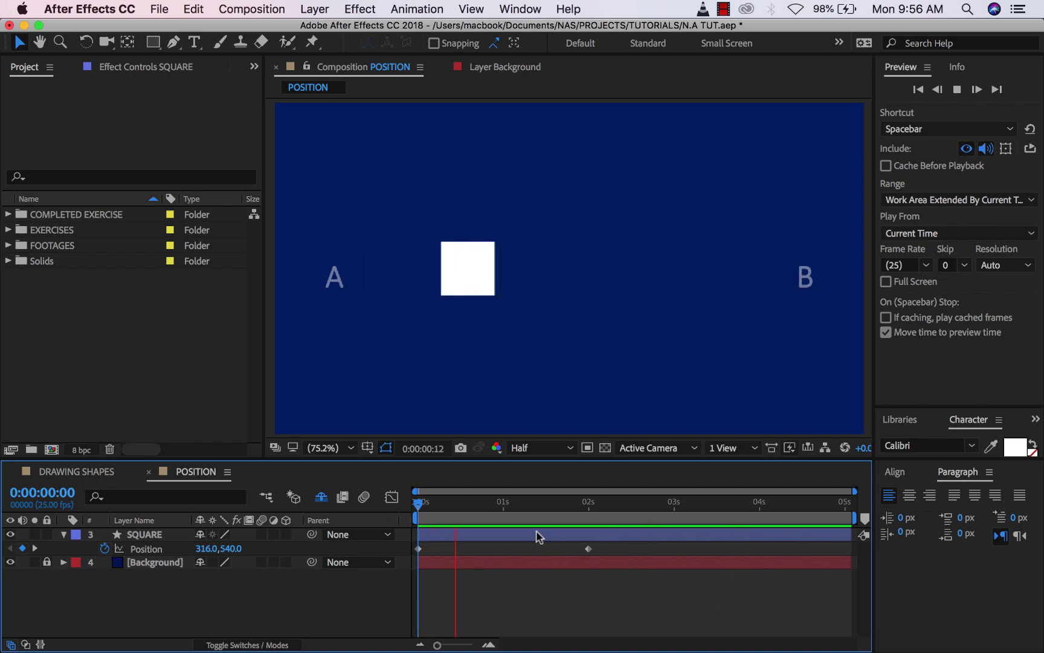
Stop the looping preview and return the playhead to 0:00:00:00 with the square at A.
key("space")
left_click_drag(475, 504, 397, 508)
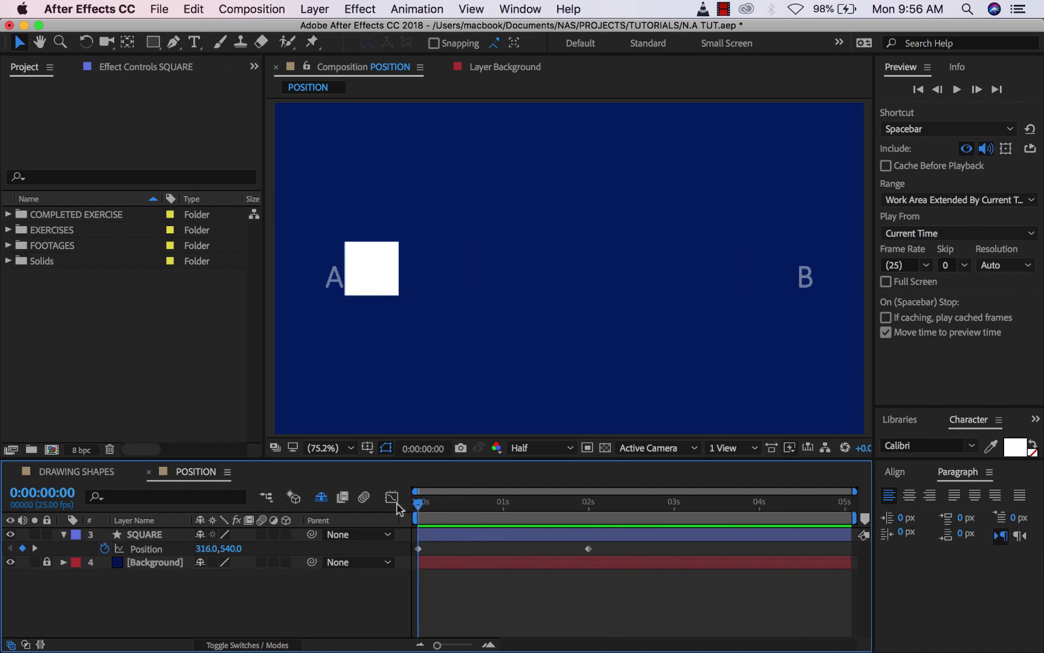
Zoom the timeline around the Position keyframes and select the first keyframe at A.
left_click(489, 646)
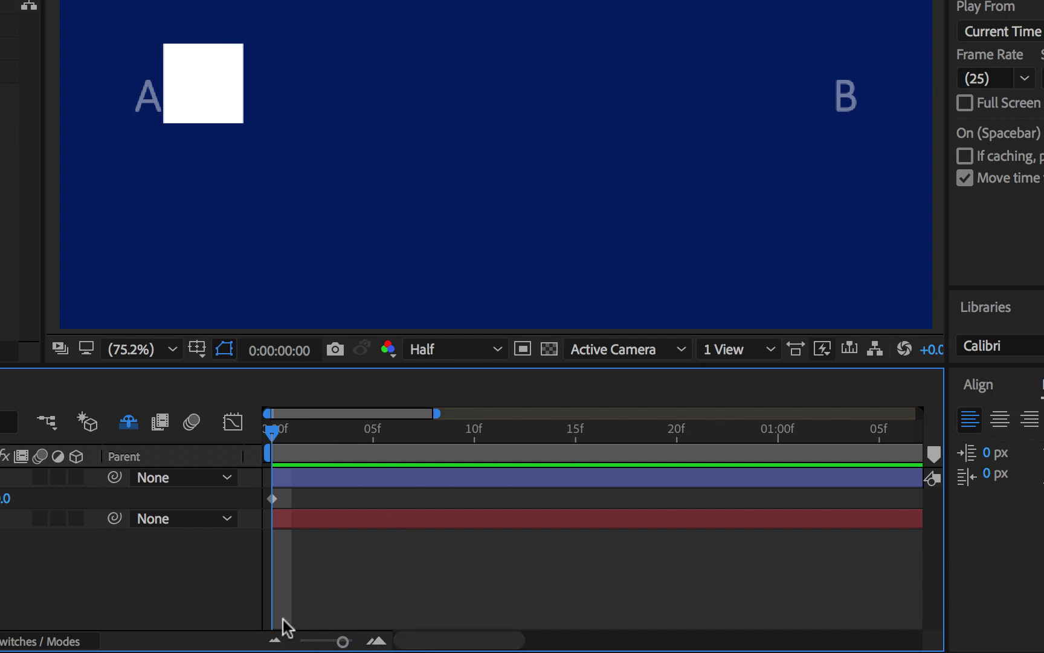
left_click(275, 641)
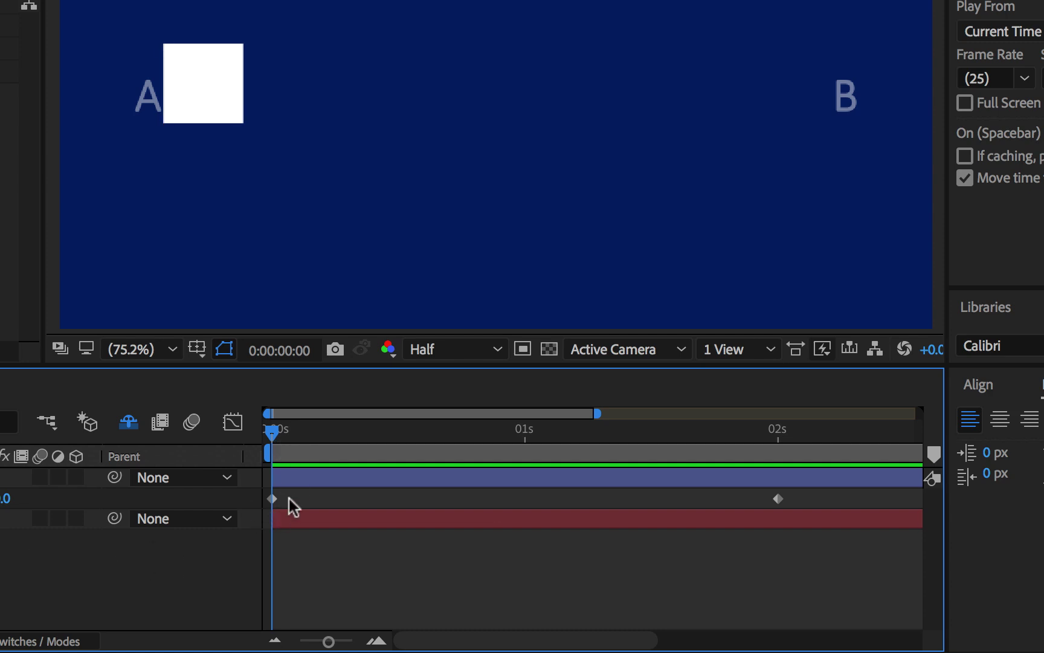
left_click_drag(273, 431, 233, 418)
left_click(273, 499)
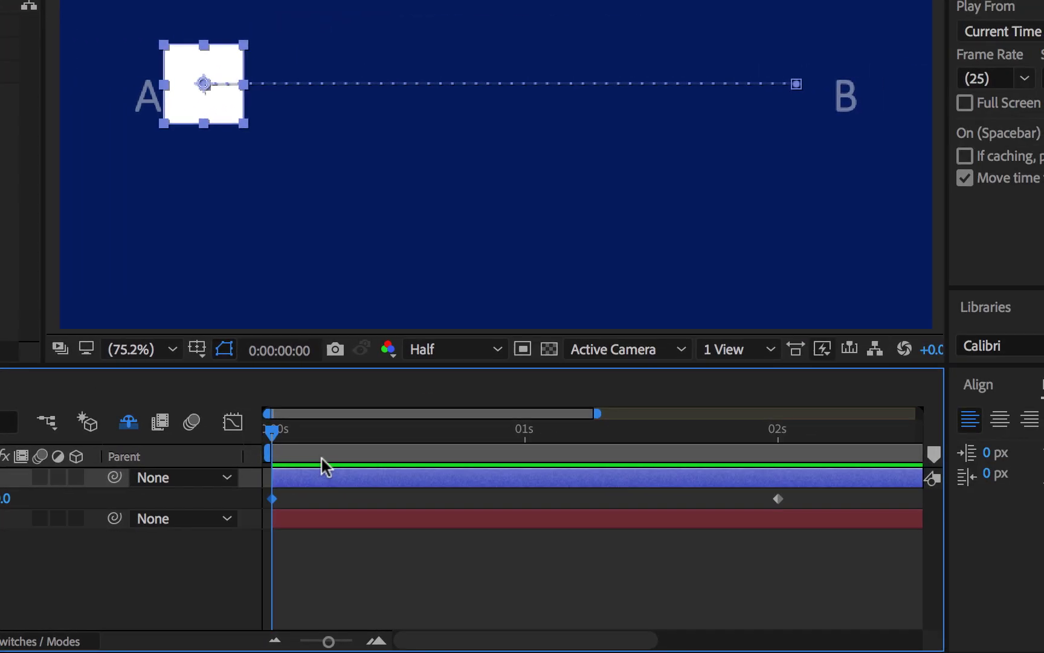
Scrub and preview the square sliding from A (316,540) to B (1621,540).
key("space")
left_click_drag(480, 438, 778, 465)
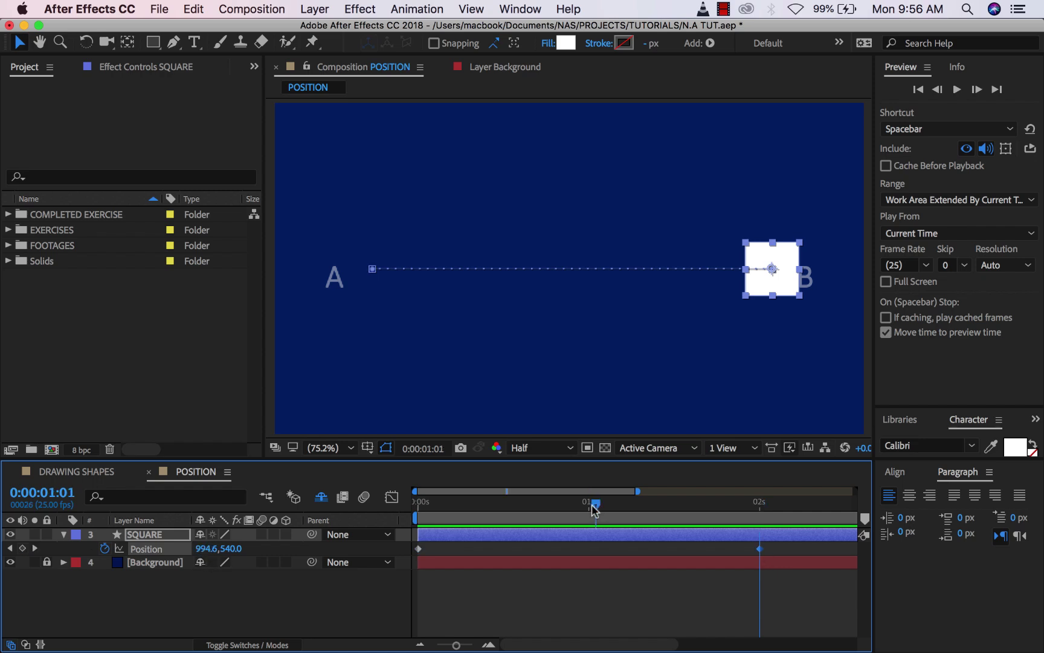
left_click_drag(594, 508, 417, 499)
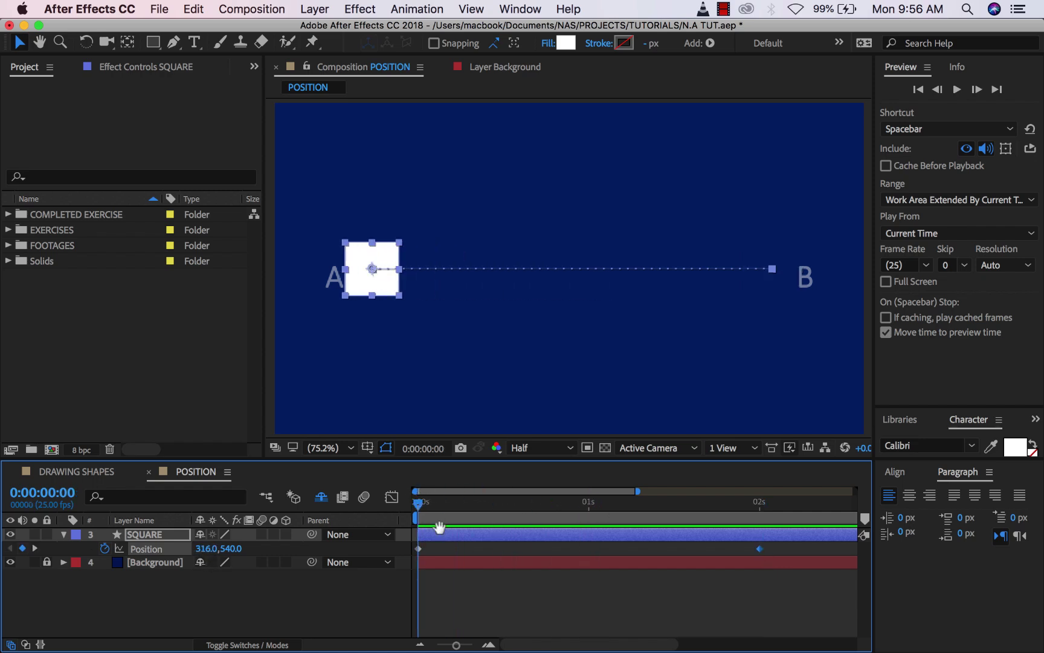
key("space")
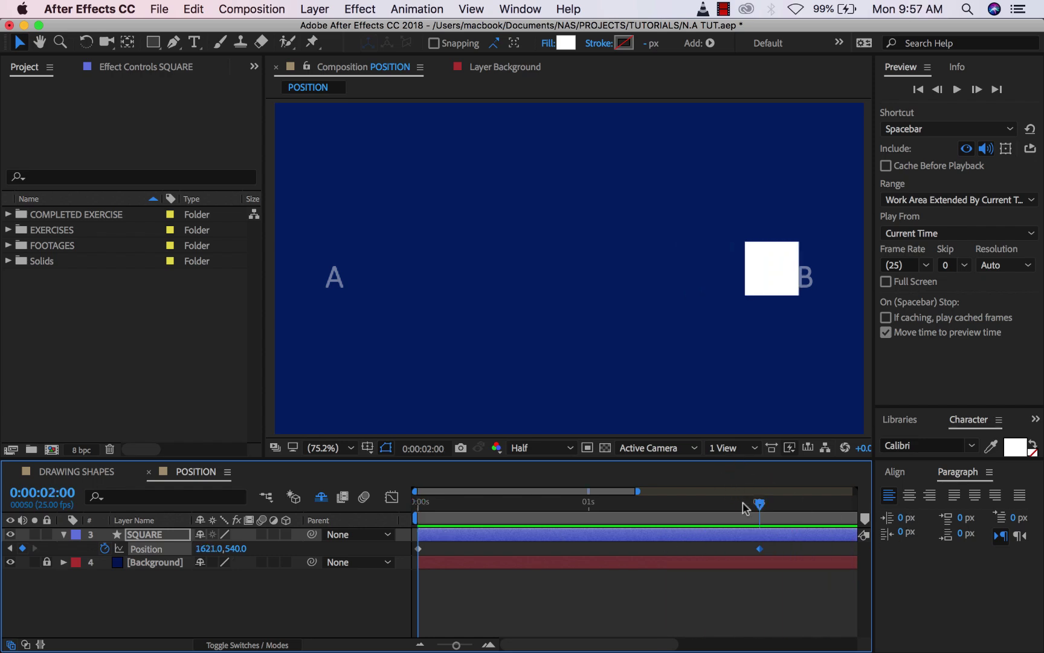
Rewind to A, jump to B's Position keyframe, then back to A's keyframe at 0:00:00.
left_click_drag(747, 507, 418, 523)
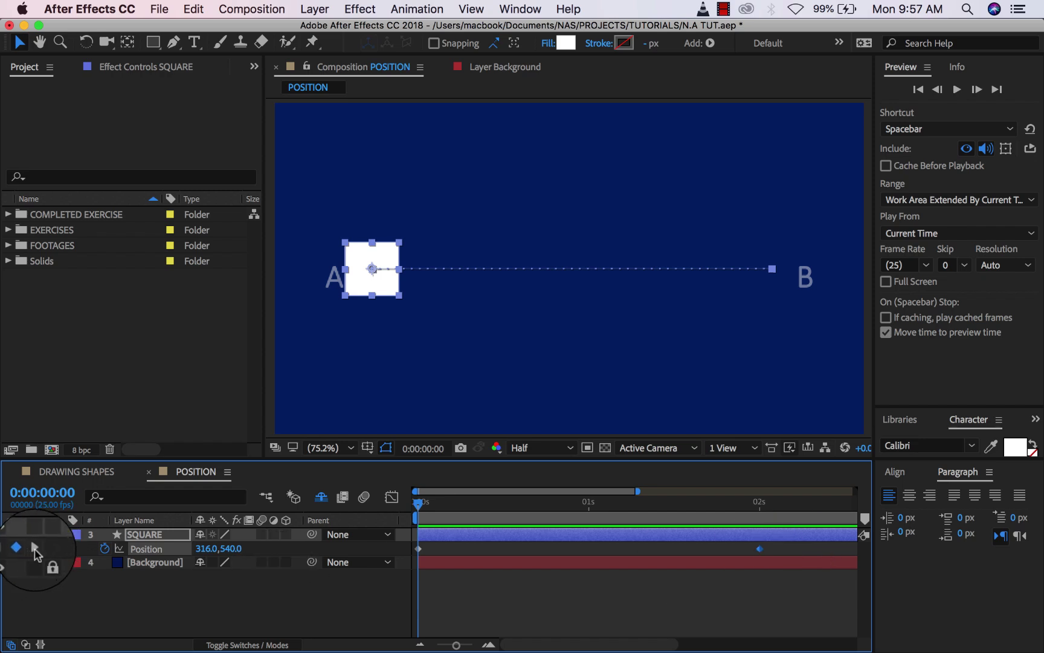
left_click(34, 548)
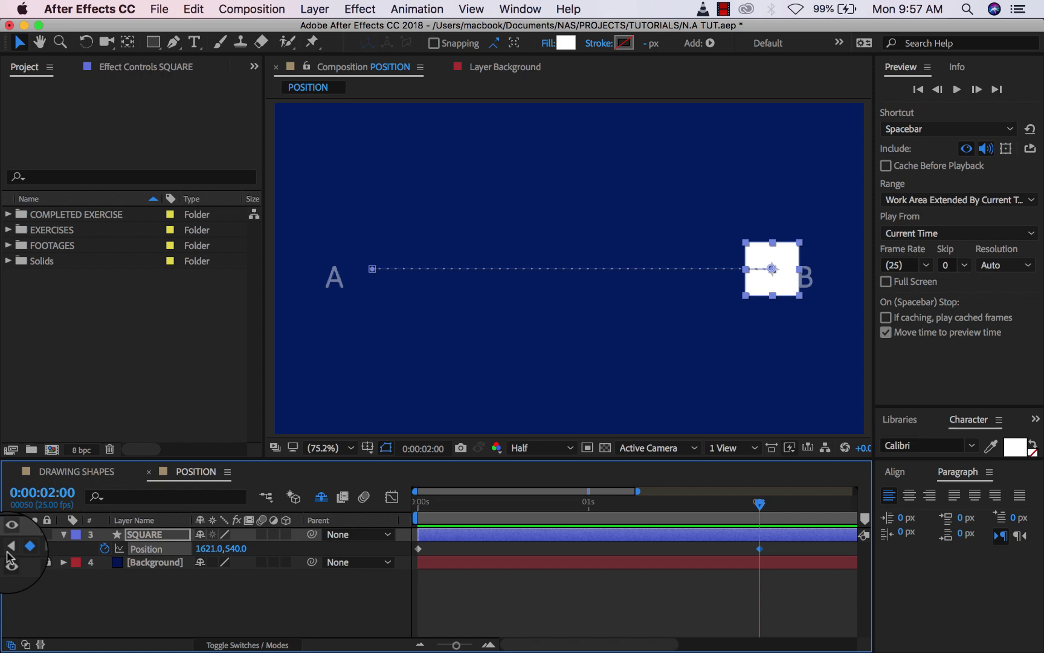
left_click(9, 547)
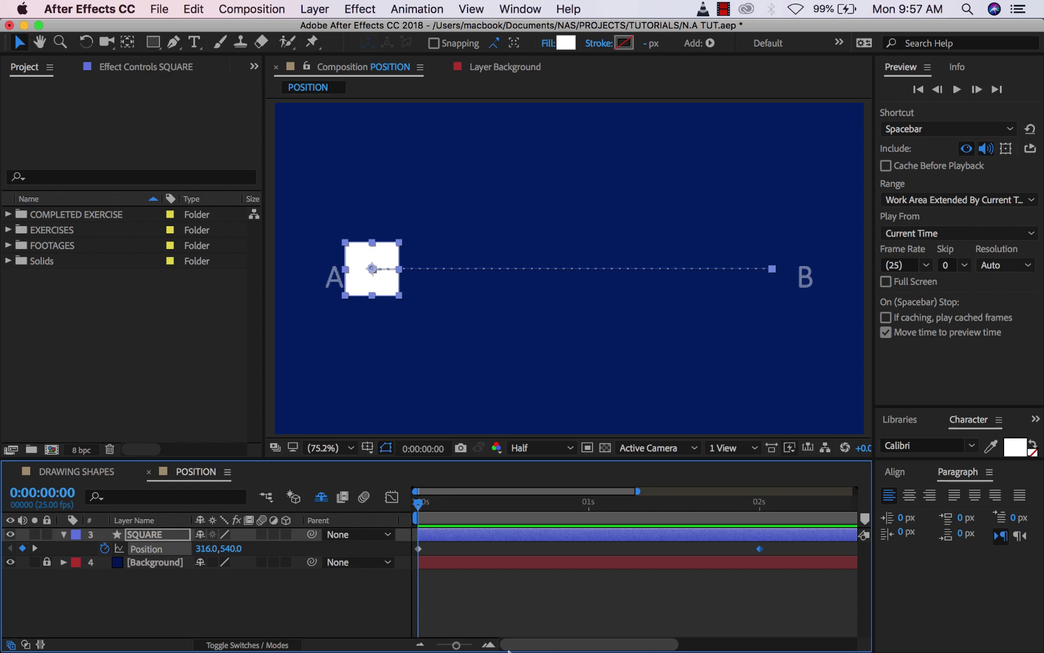
Zoom the timeline out, play the preview, and stop at 0:00:02:14 with the square at B.
left_click_drag(454, 645, 436, 647)
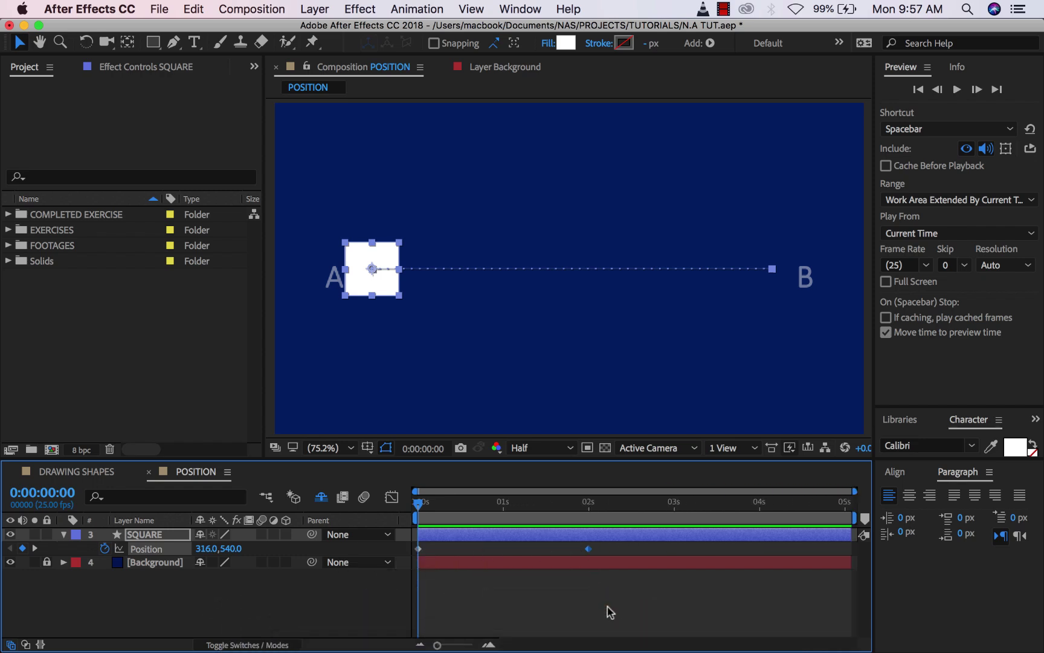
key("space")
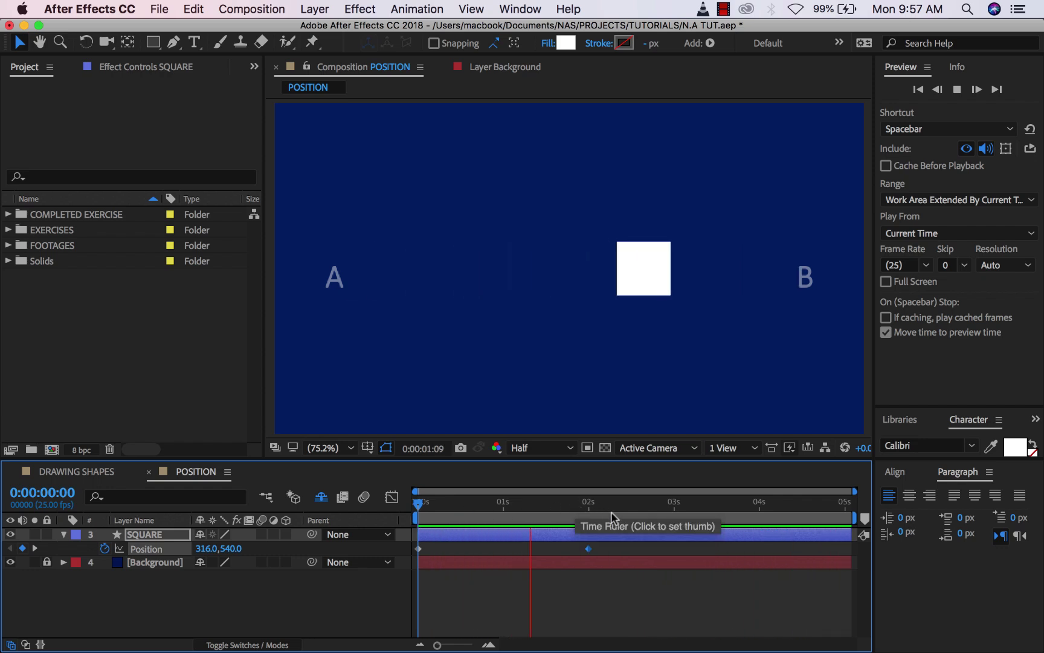
left_click(647, 538)
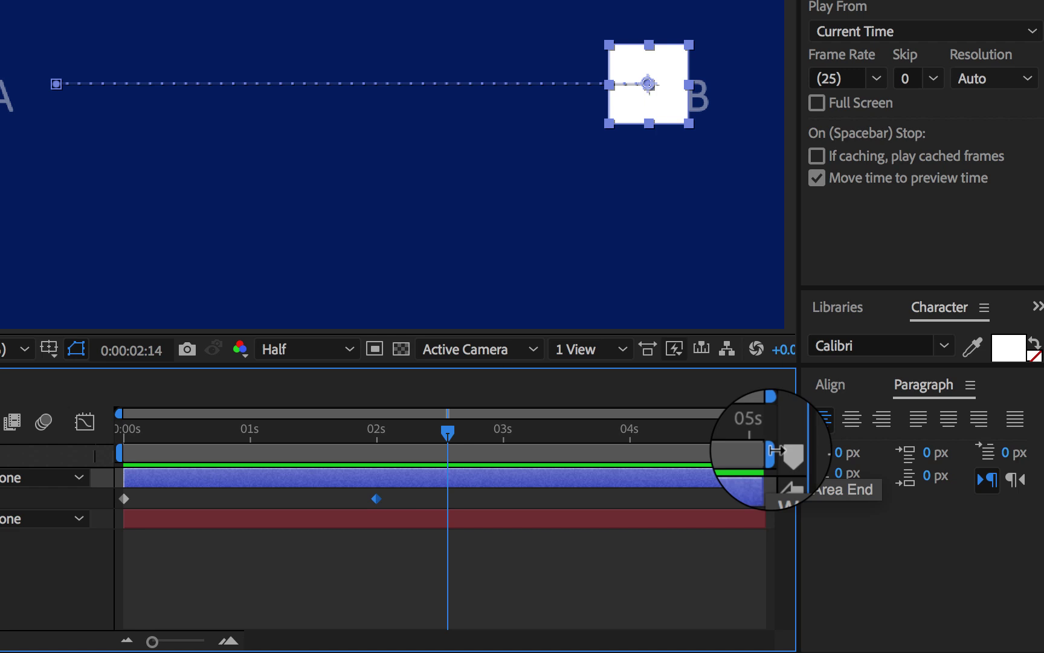
Set the work area end to about 3 seconds and preview the shortened loop.
left_click_drag(768, 451, 508, 434)
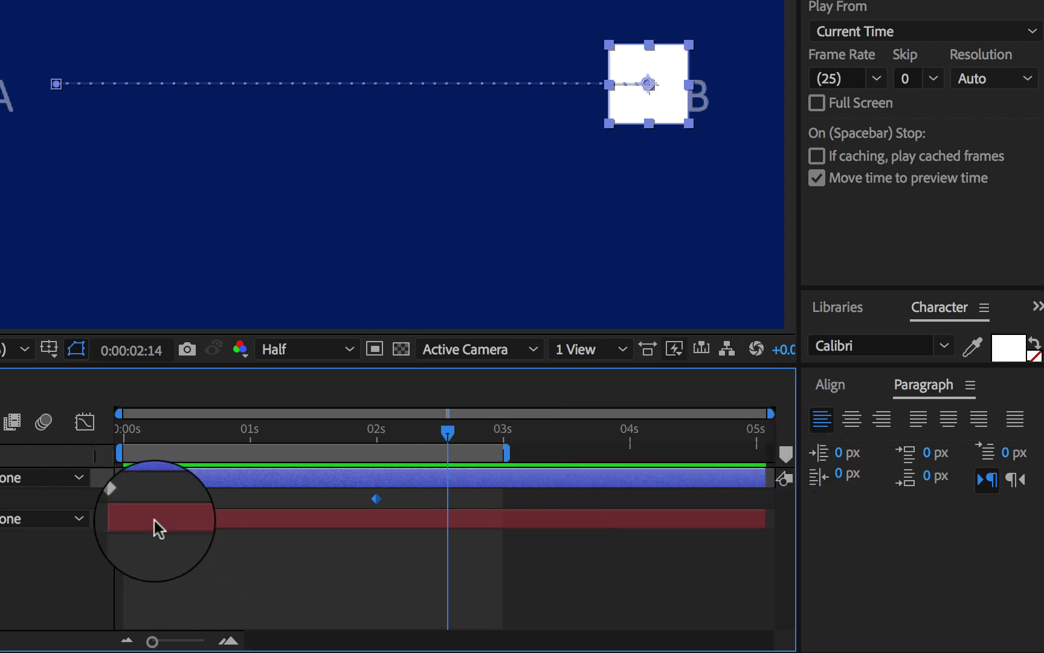
left_click(279, 547)
key("space")
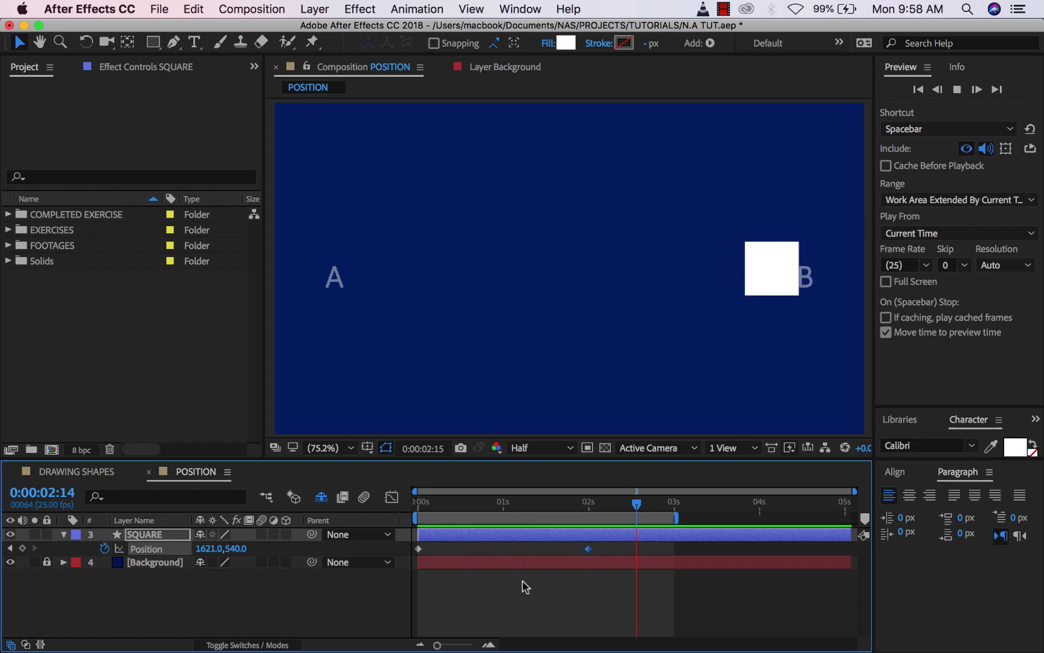
key("space")
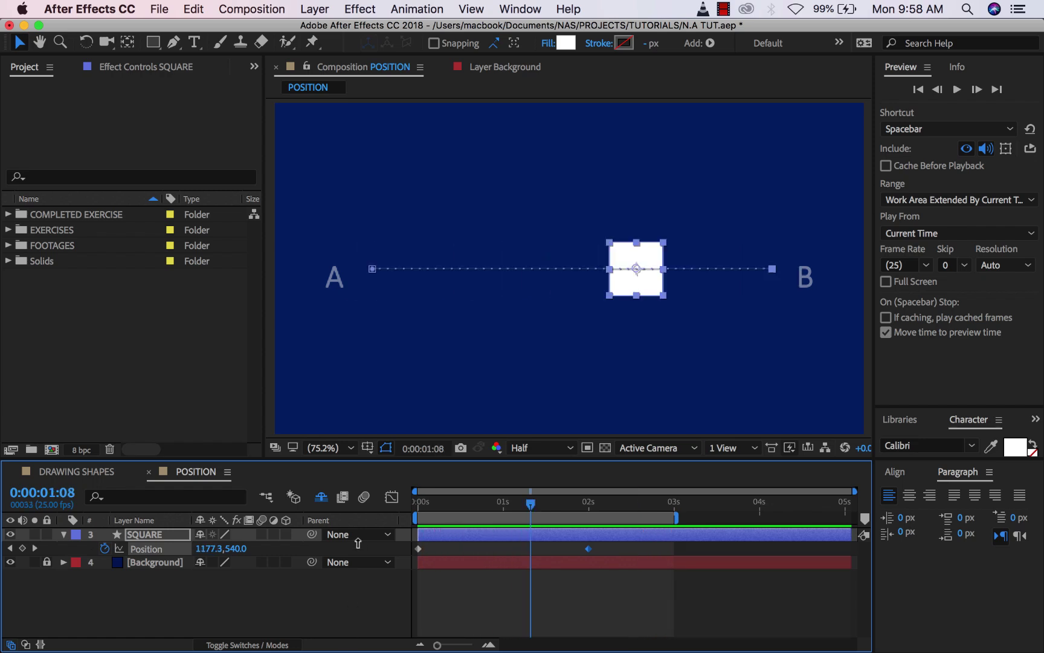
Zoom the timeline in and replay from 0:00:00:00, stopping with the square at A.
left_click(488, 646)
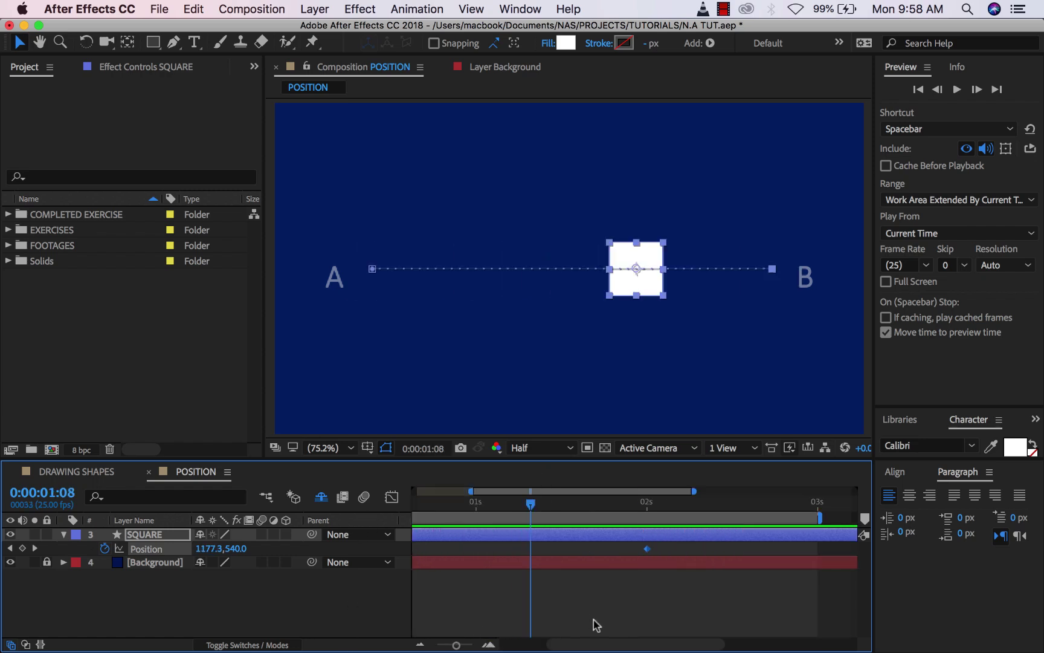
left_click_drag(595, 645, 548, 646)
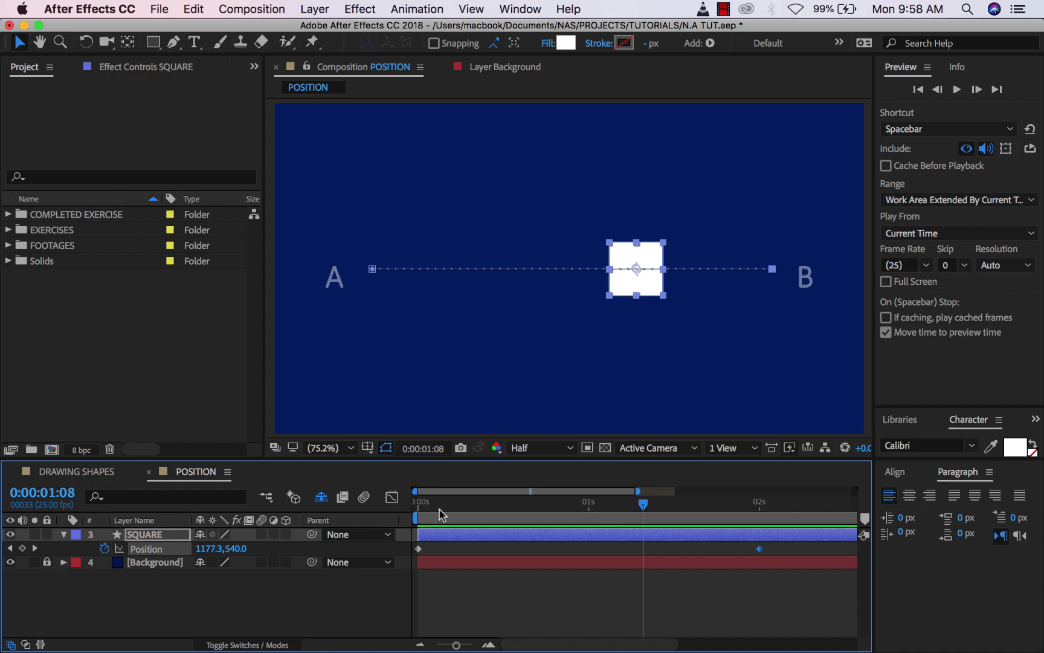
key("Home")
key("space")
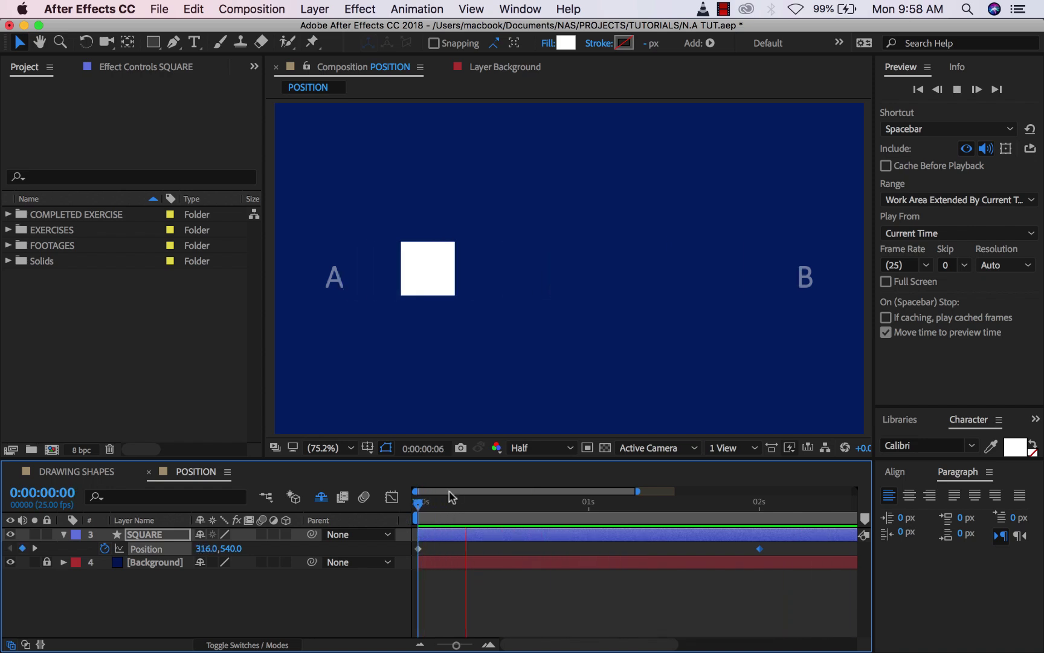
left_click(419, 502)
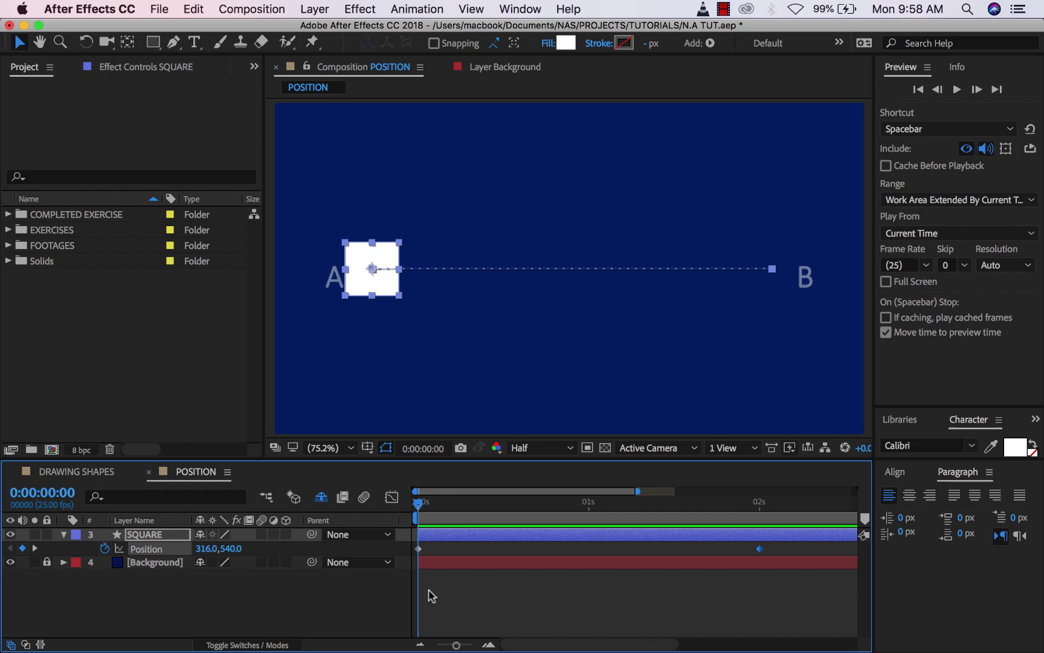
Stop the constant-speed preview at 0:00:01:06 midway, then select and deselect both Position keyframes.
key("space")
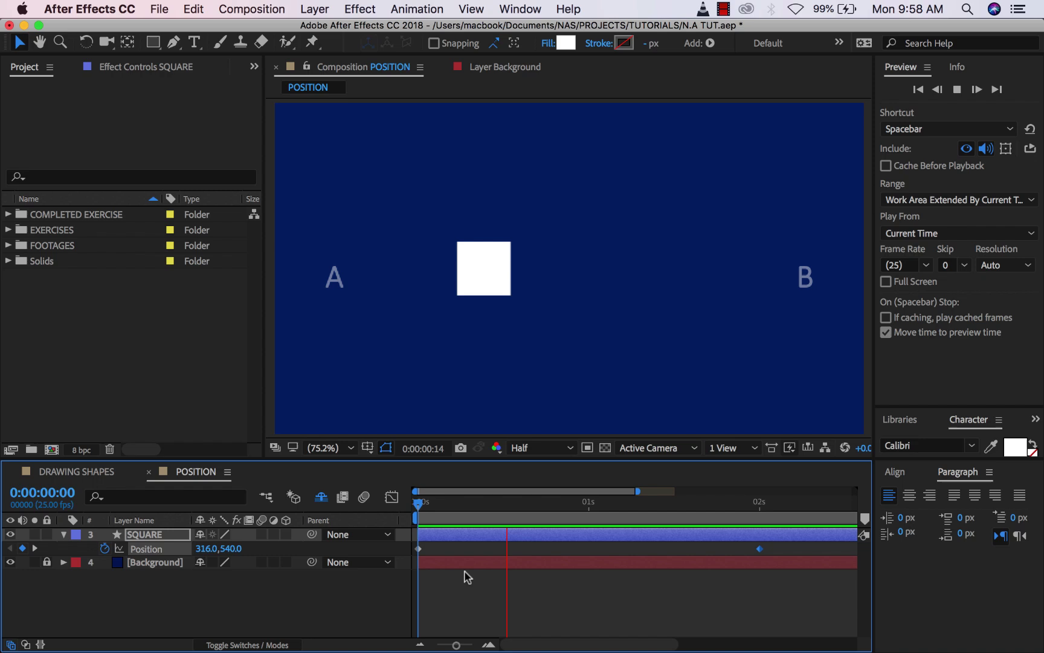
key("space")
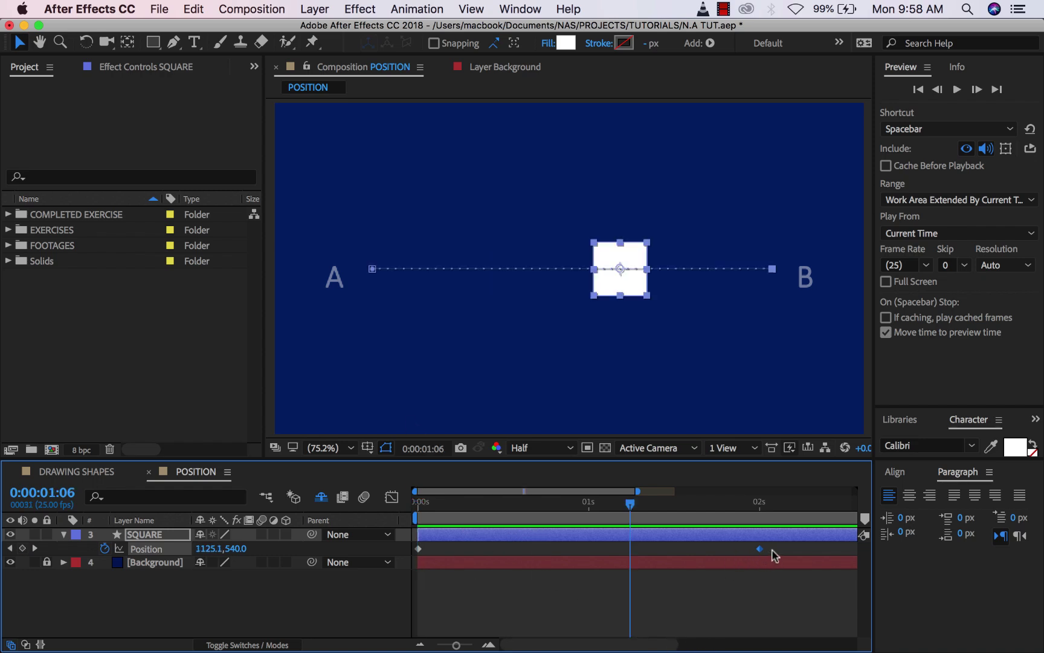
left_click_drag(774, 552, 394, 537)
mouse_move(419, 551)
left_click(459, 605)
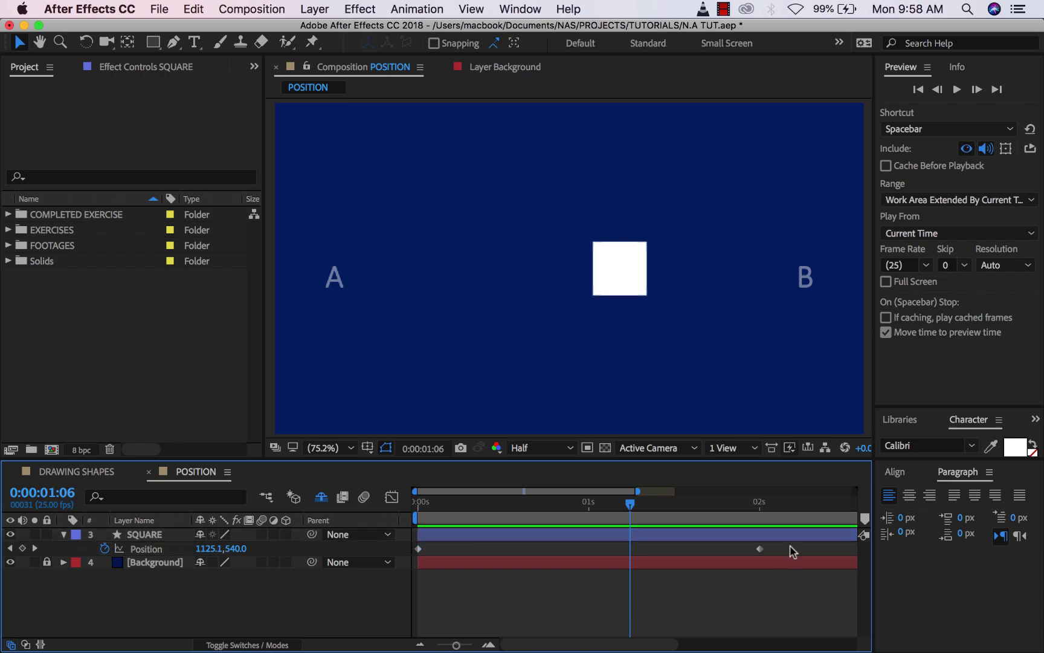
Apply Easy Ease to both Position keyframes from Animation > Keyframe Assistant.
left_click_drag(792, 550, 401, 566)
left_click(408, 8)
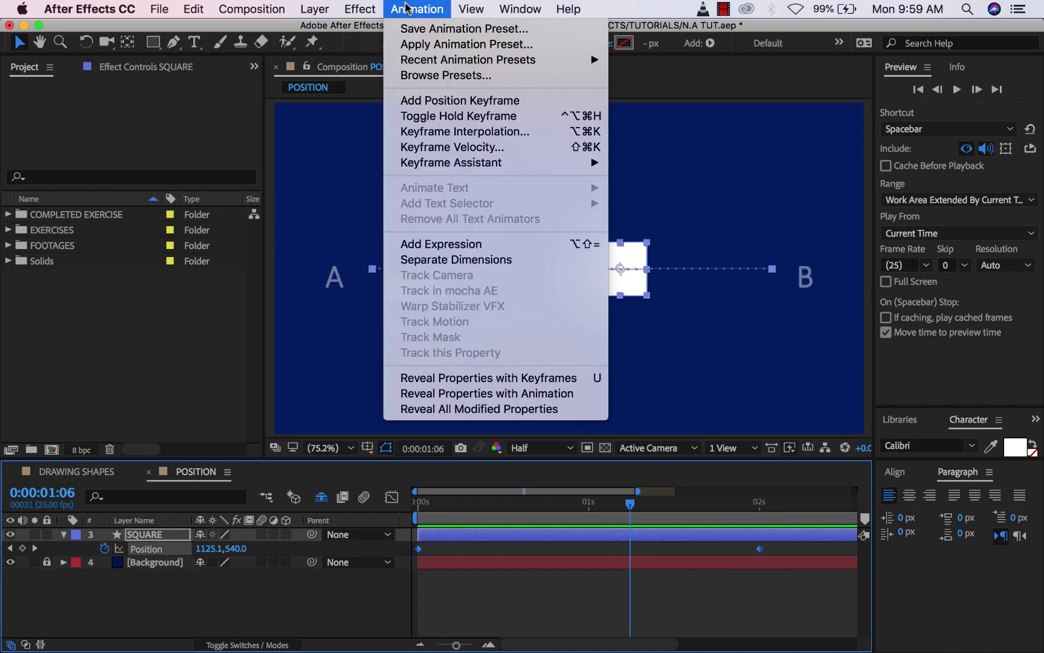
mouse_move(570, 169)
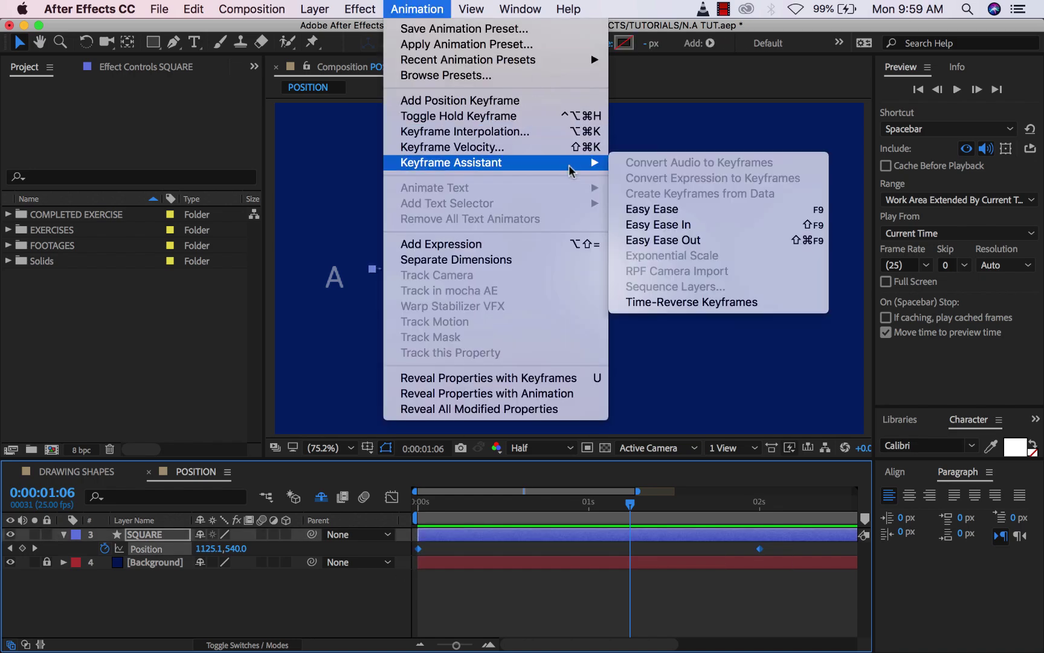
left_click(650, 211)
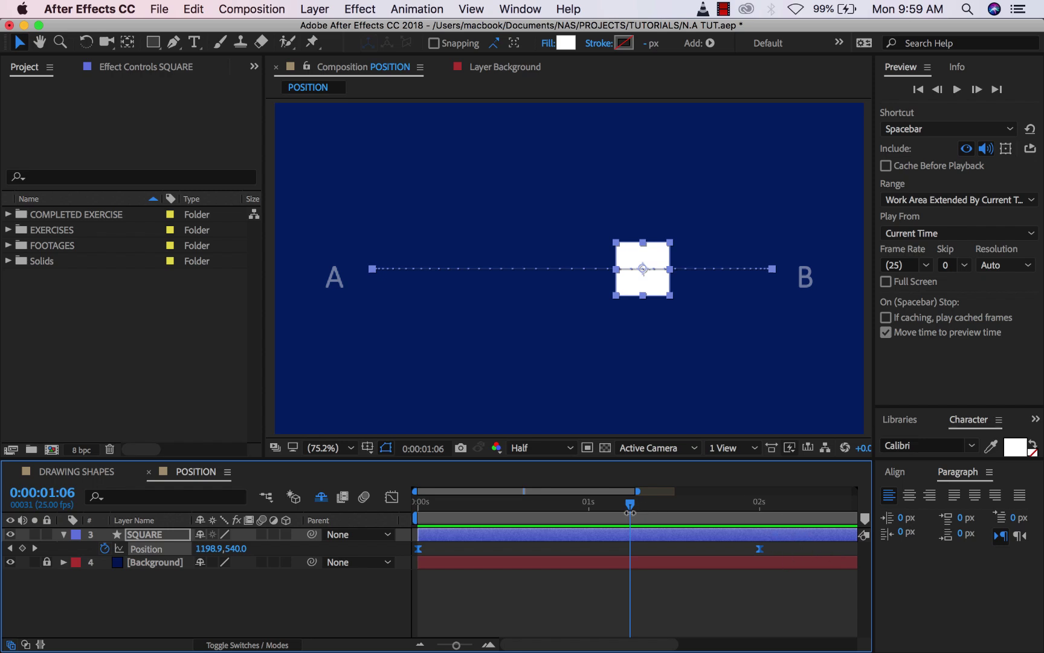
Rewind to the start and preview the eased slide from A to B.
left_click_drag(630, 506, 400, 513)
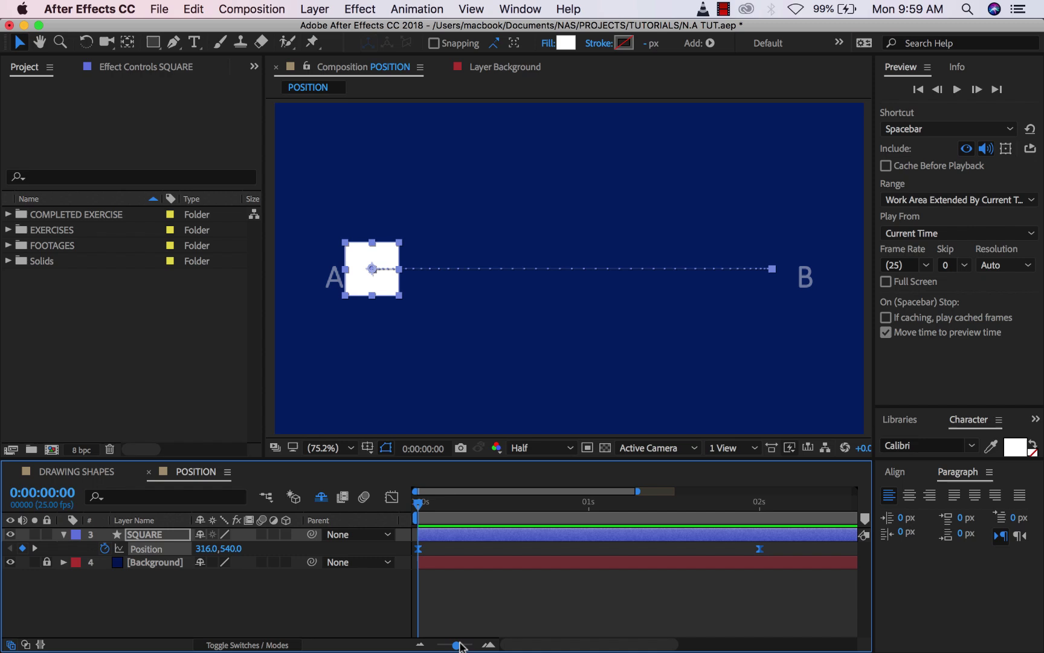
left_click_drag(459, 646, 455, 647)
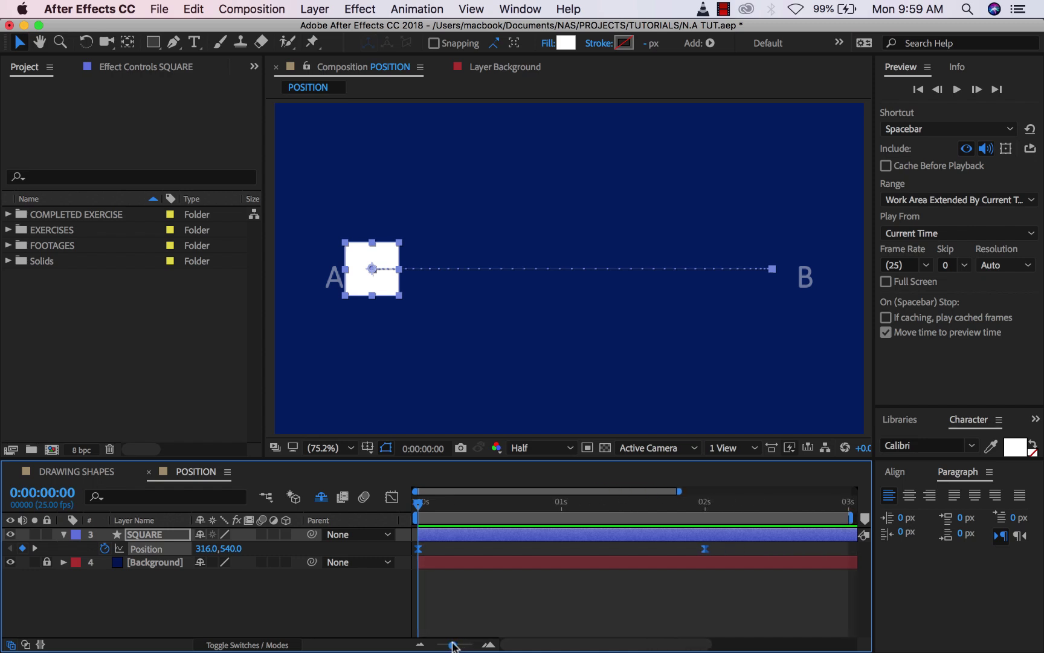
key("space")
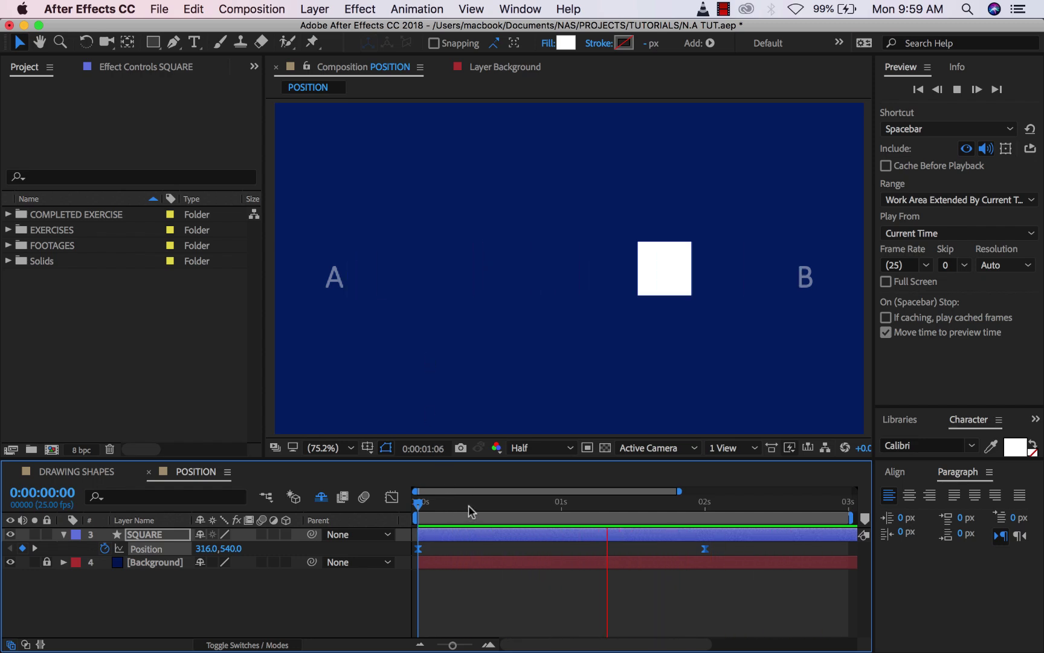
key("space")
Return to A (316,540) at 0:00:00:00 and marquee-select both Position keyframes.
left_click_drag(502, 508, 556, 512)
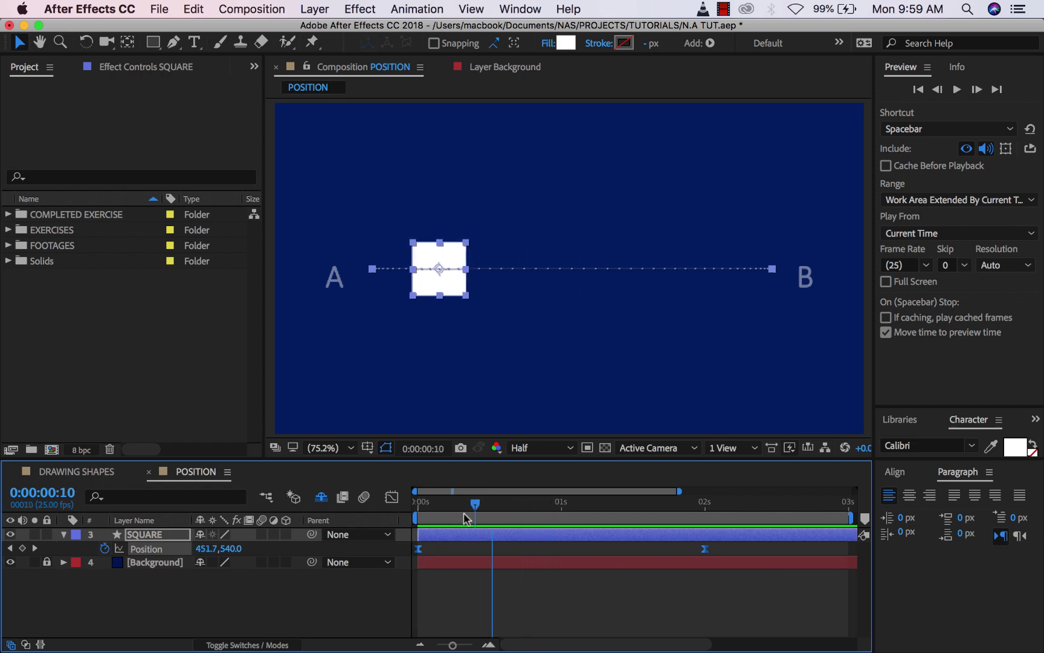
left_click_drag(465, 518, 400, 537)
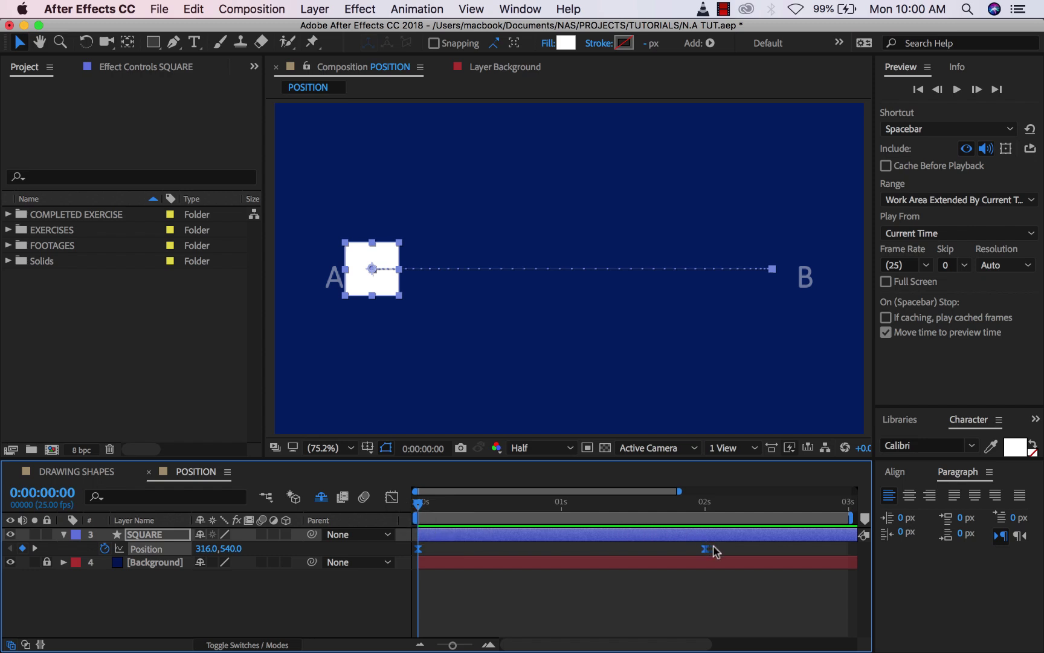
left_click_drag(730, 545, 395, 560)
Show the Graph Editor, try the Position value graph, then switch back to the speed graph.
left_click(392, 499)
left_click(470, 627)
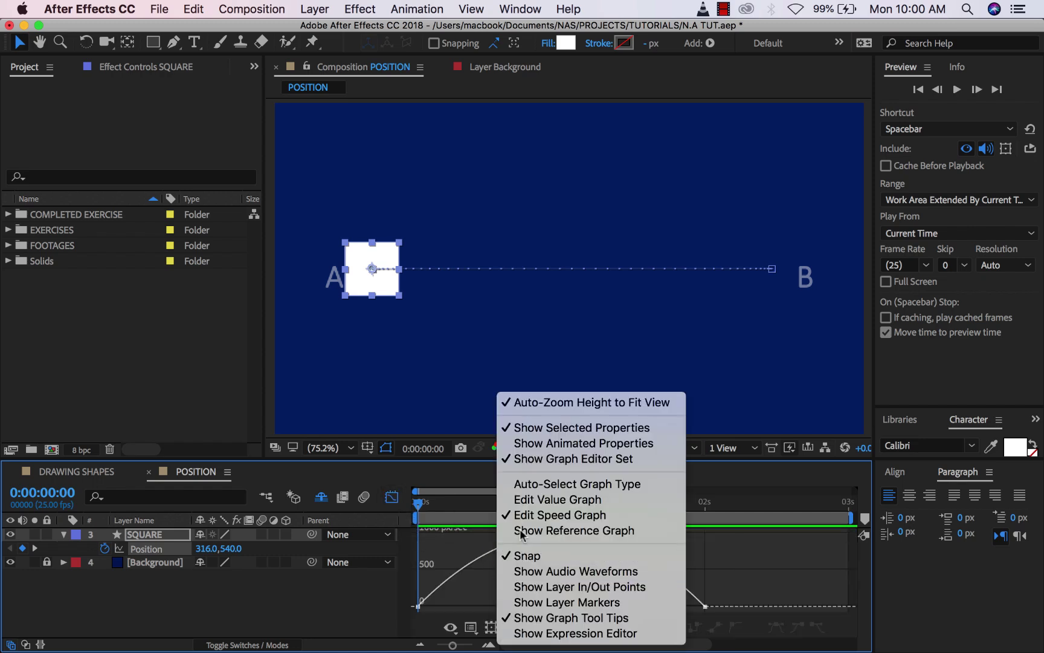
left_click(532, 500)
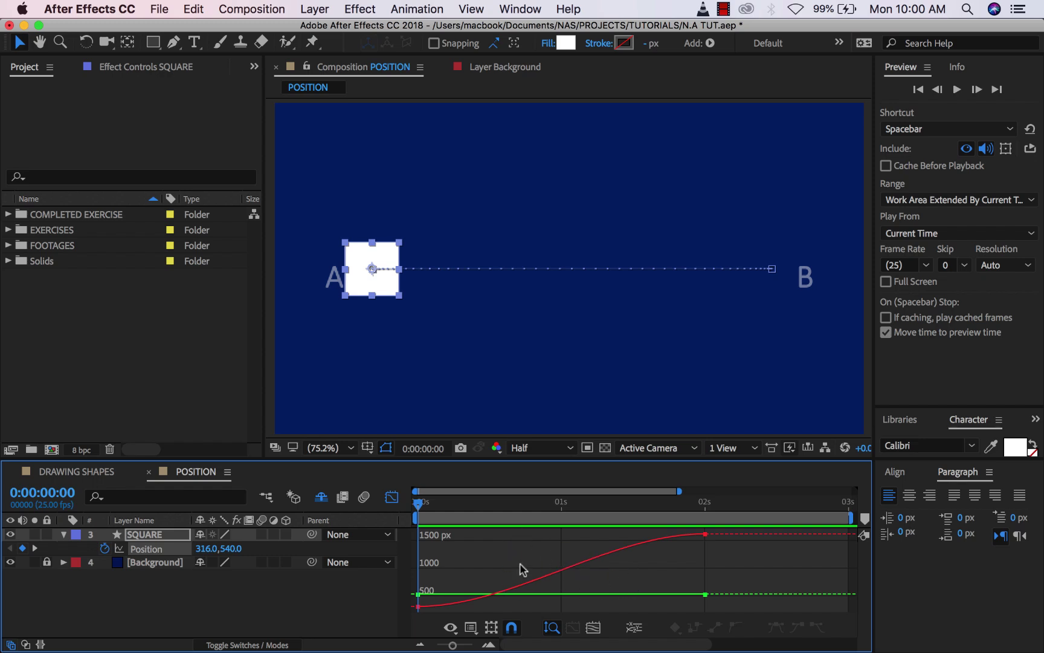
right_click(499, 551)
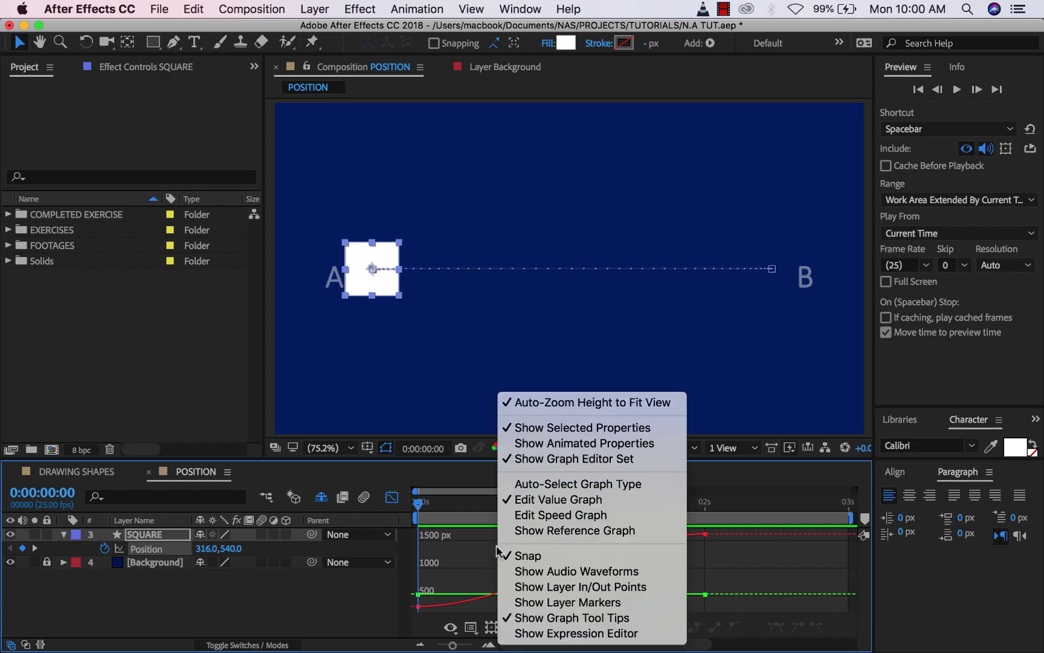
left_click(537, 515)
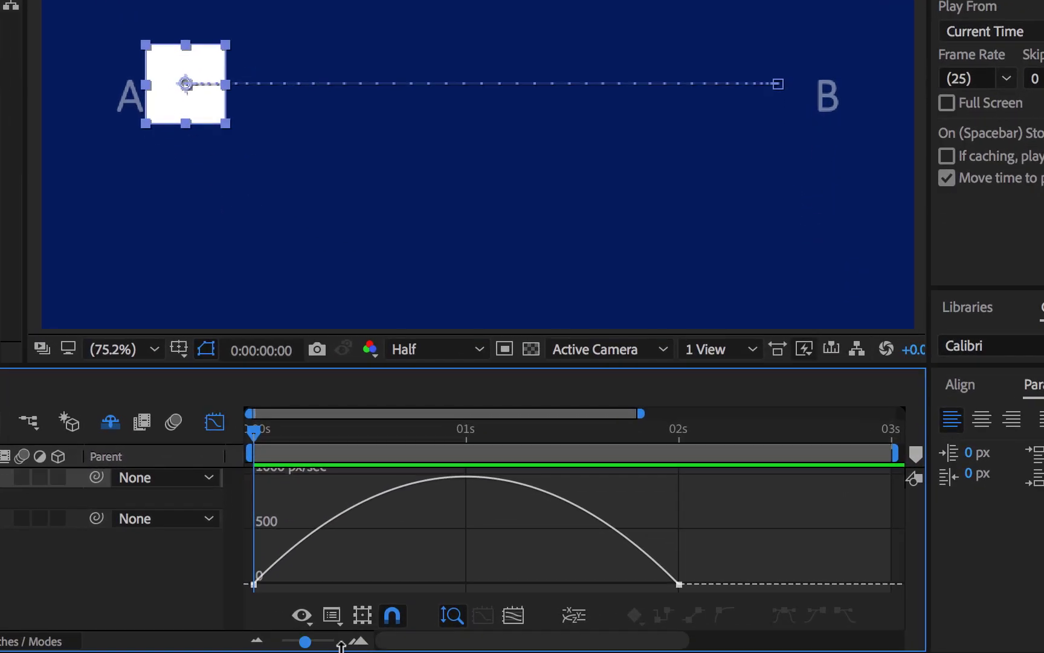
Zoom the graph's time scale so the bell-shaped speed curve spans 0 to 2 seconds.
left_click(361, 641)
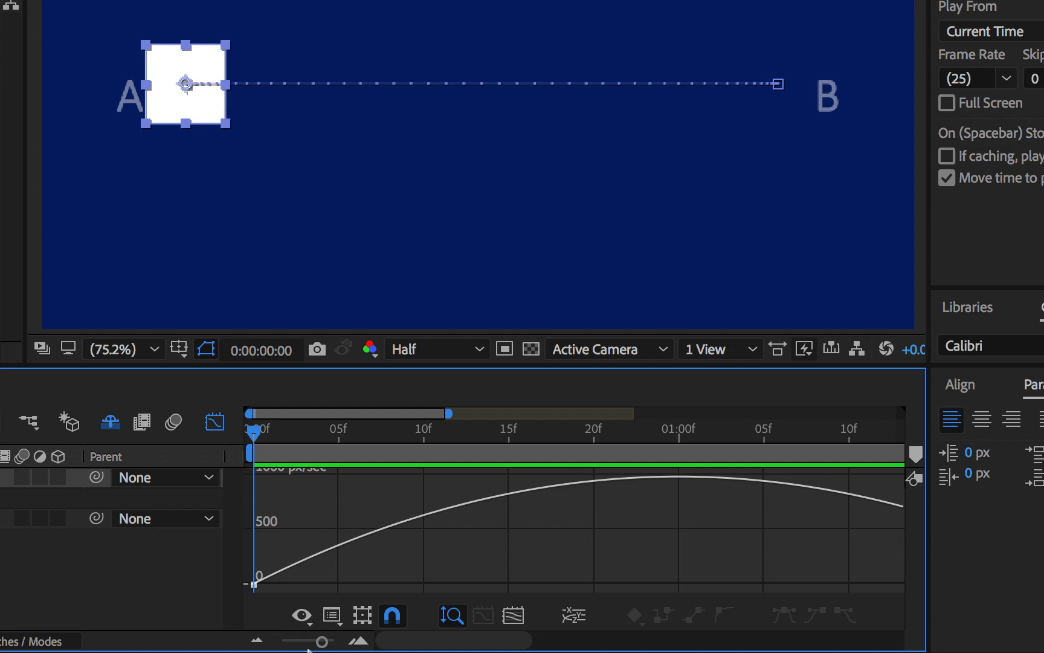
left_click(260, 639)
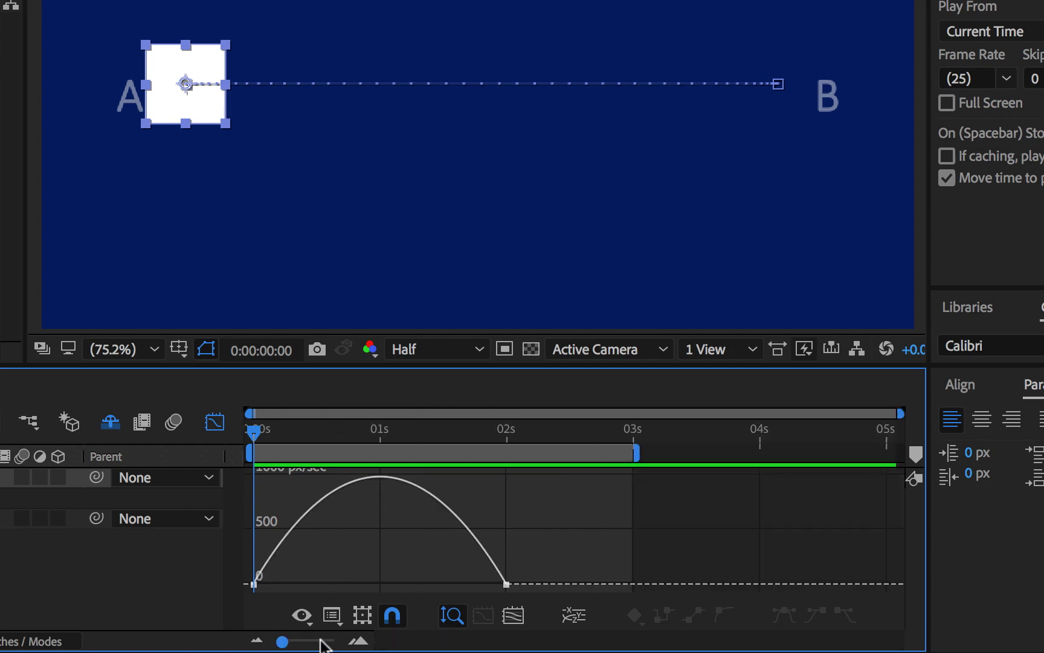
left_click(359, 641)
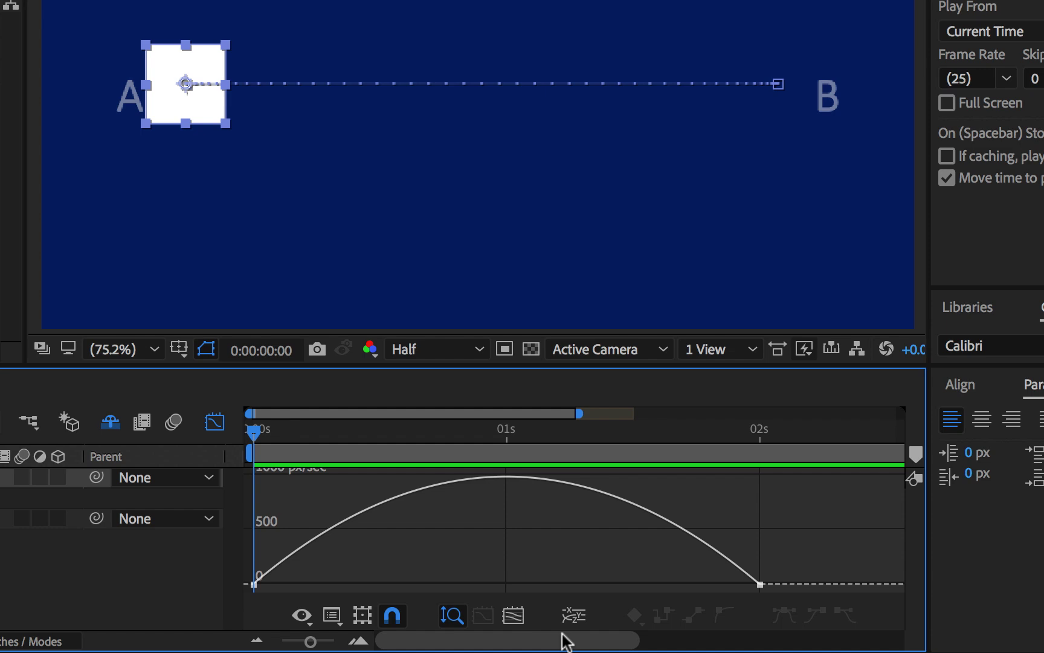
left_click_drag(562, 644, 417, 635)
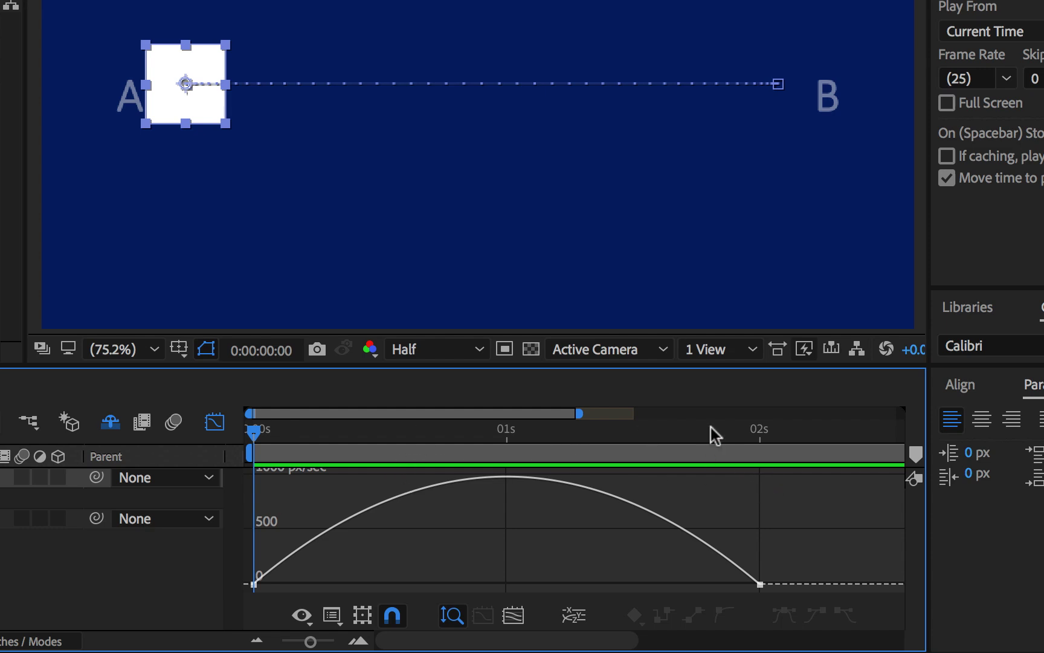
mouse_move(256, 585)
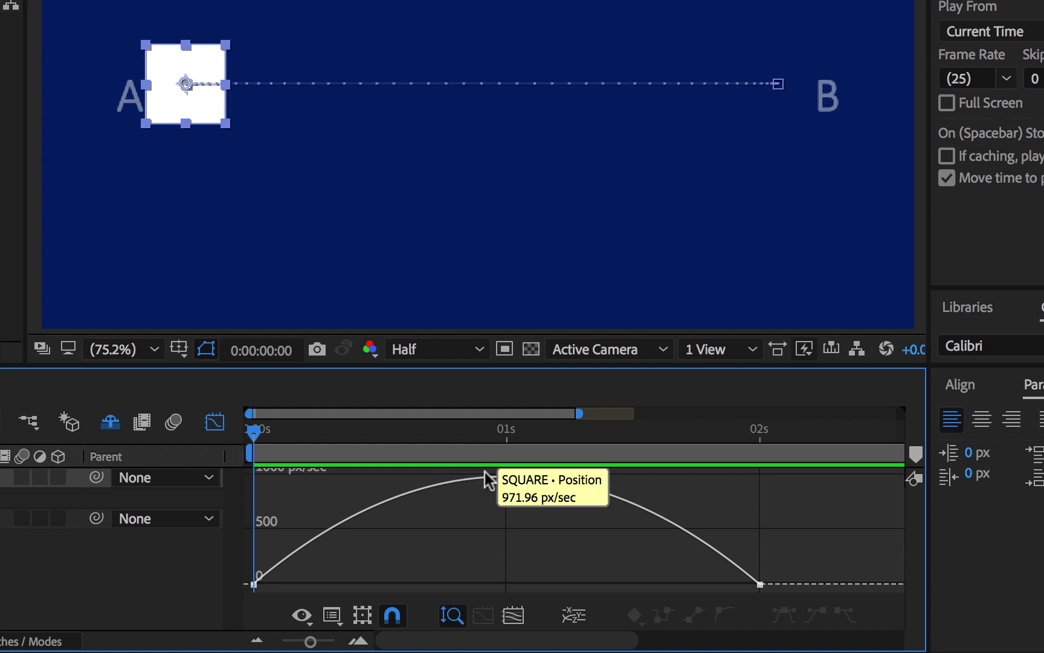
mouse_move(781, 593)
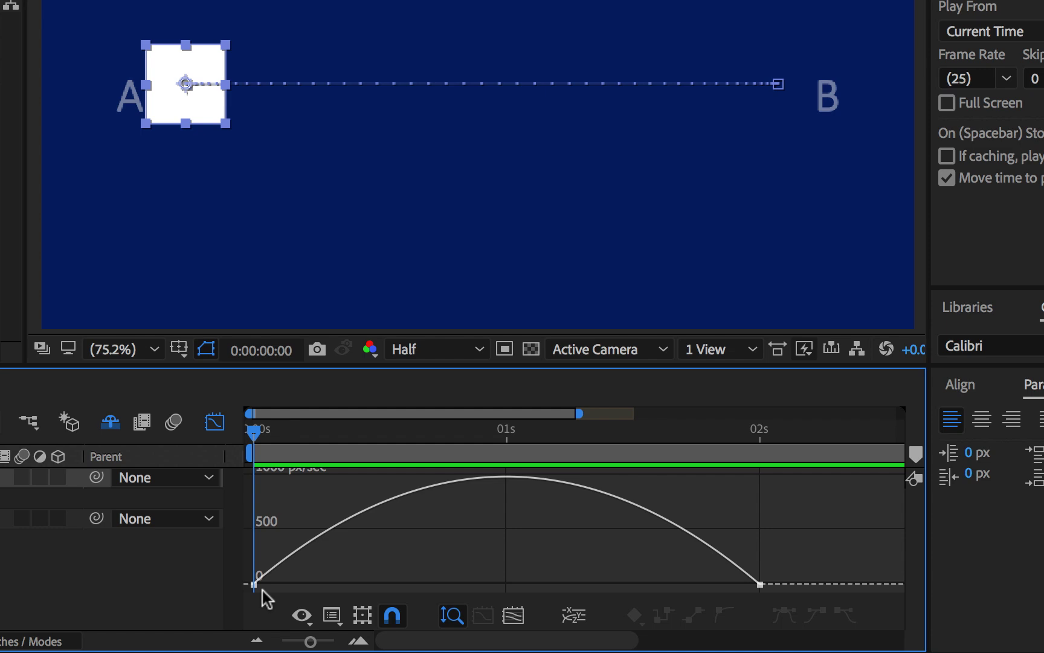
Preview the eased slide, then scrub through the first second against the speed graph.
key("space")
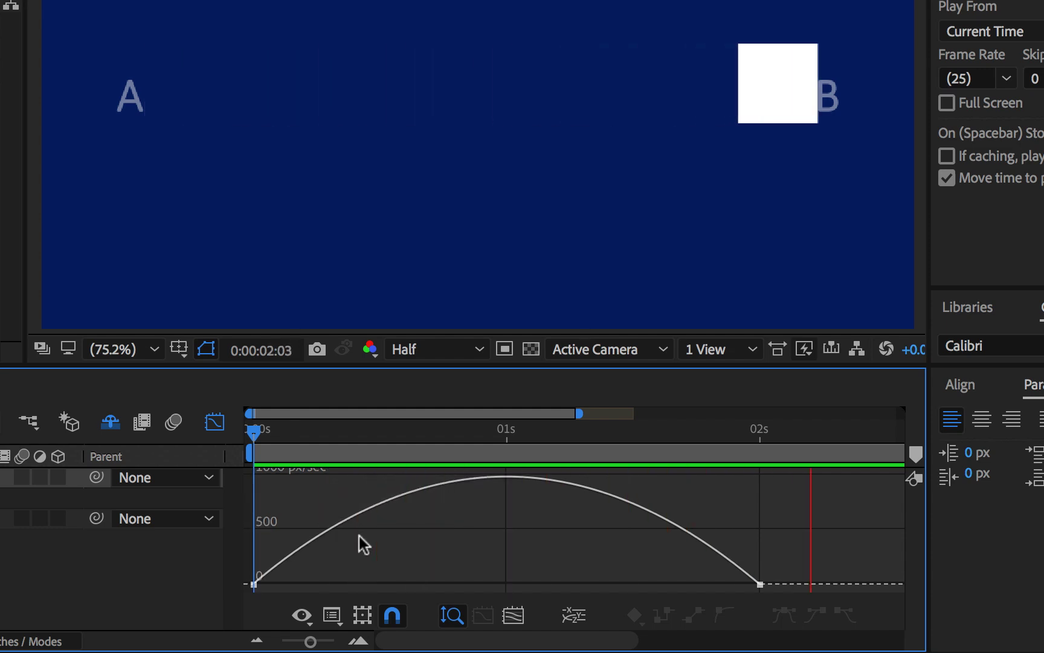
key("space")
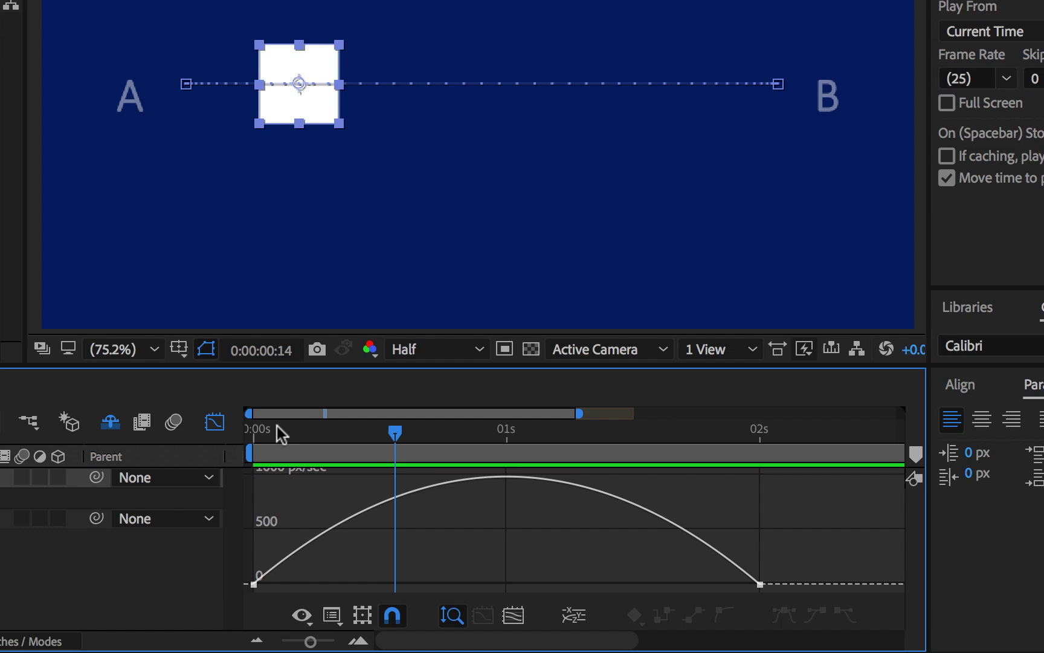
left_click(275, 431)
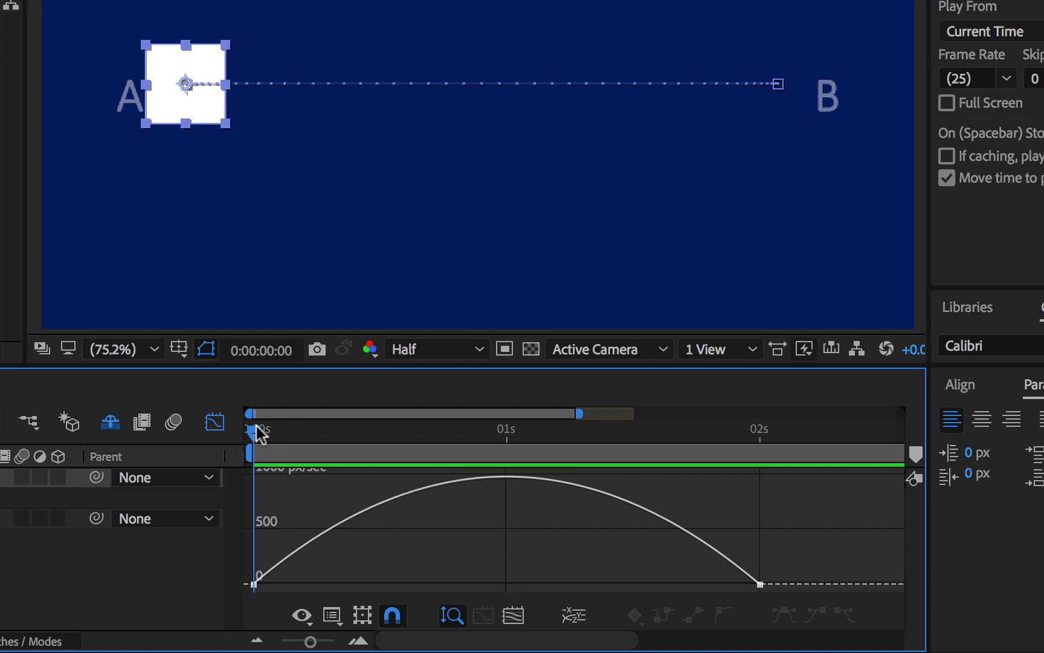
left_click_drag(254, 432, 790, 475)
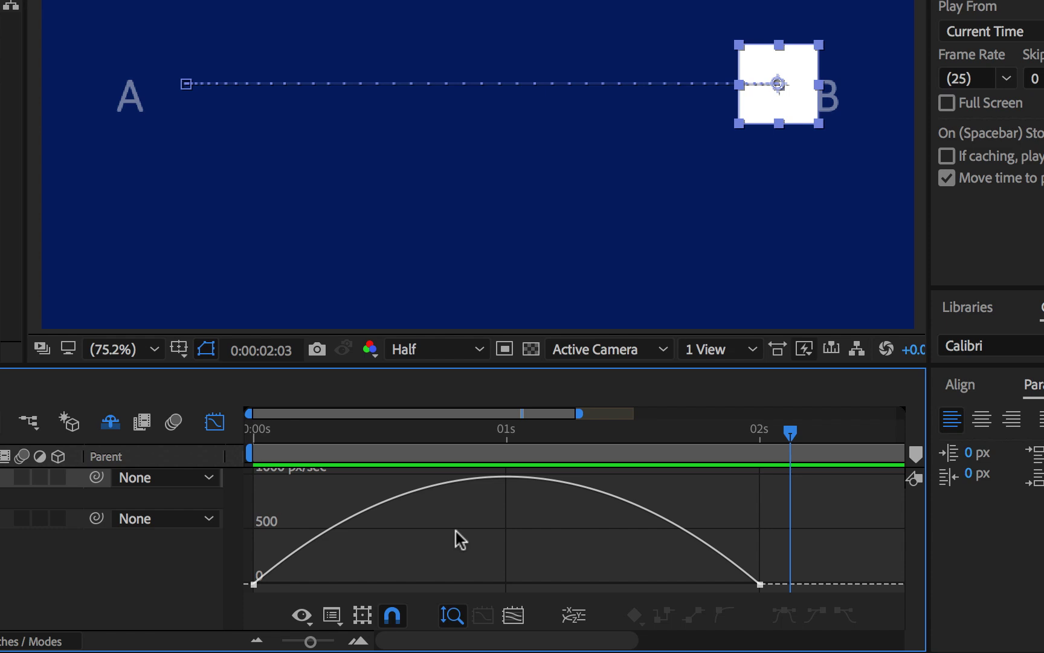
Replay from the first frame and stop at 0:00:01:22 with the square nearly at B.
key("Home")
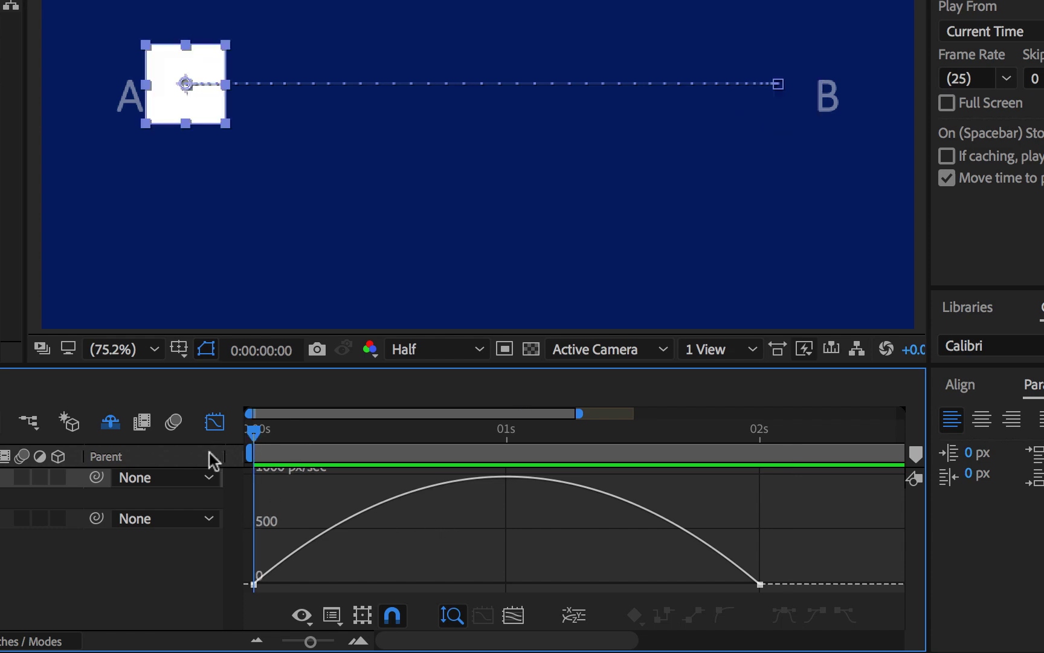
key("space")
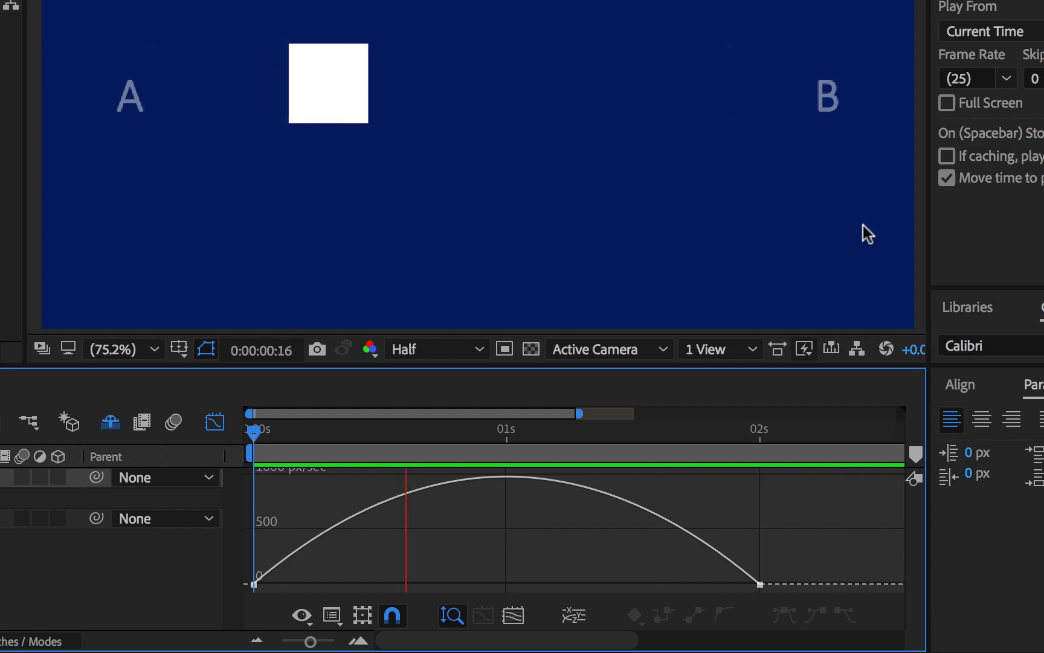
key("space")
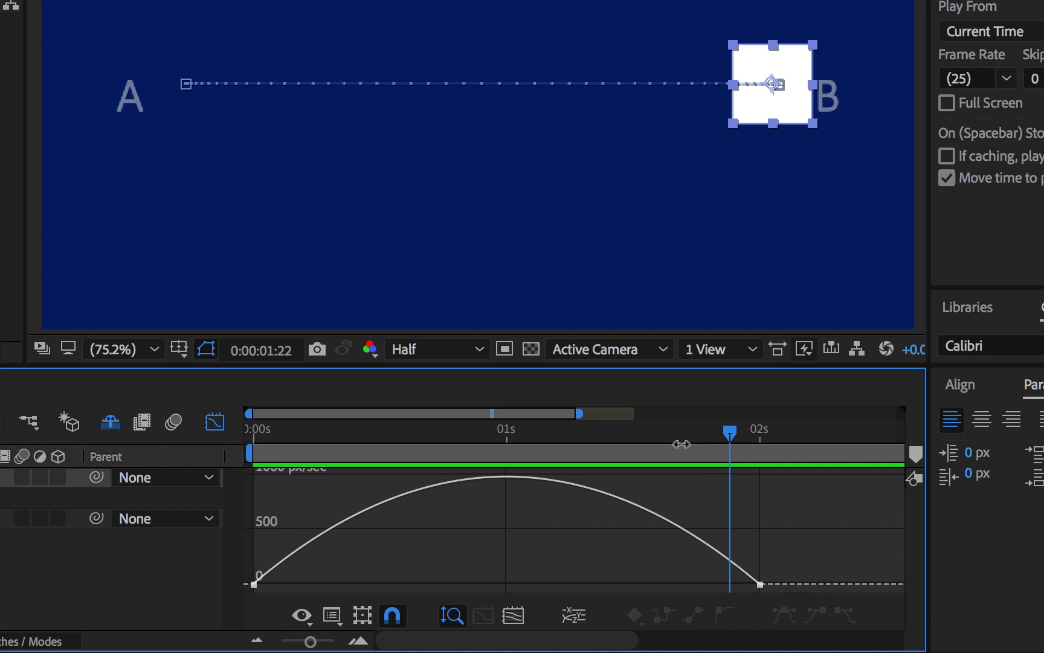
Select both speed-graph keyframes and lengthen the ease into the 2-second keyframe.
left_click_drag(667, 447, 219, 448)
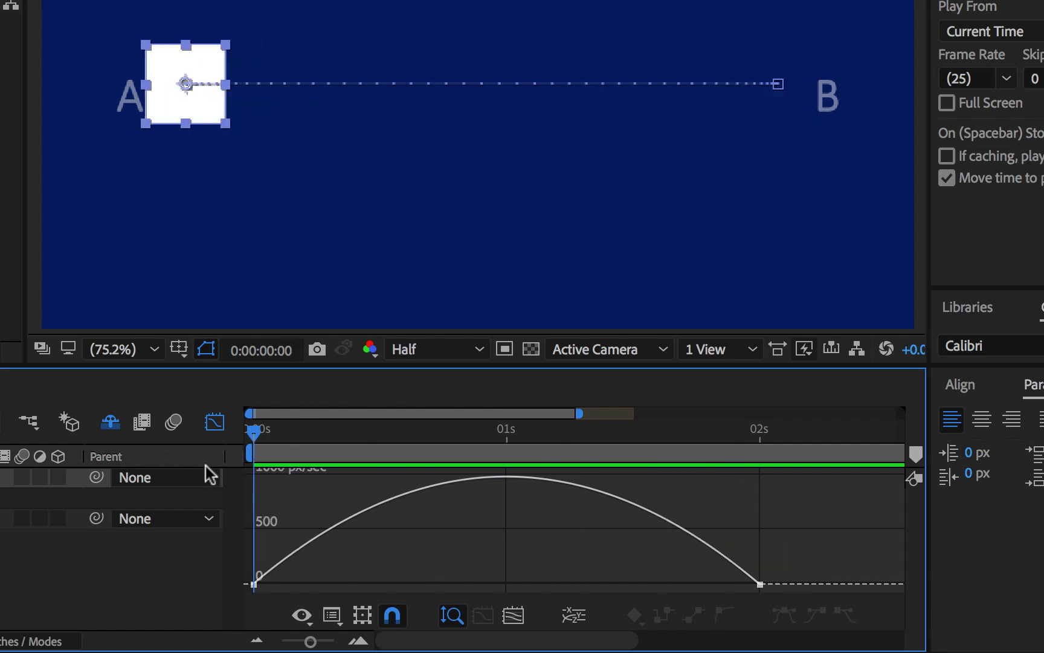
left_click_drag(823, 531, 754, 593)
mouse_move(768, 589)
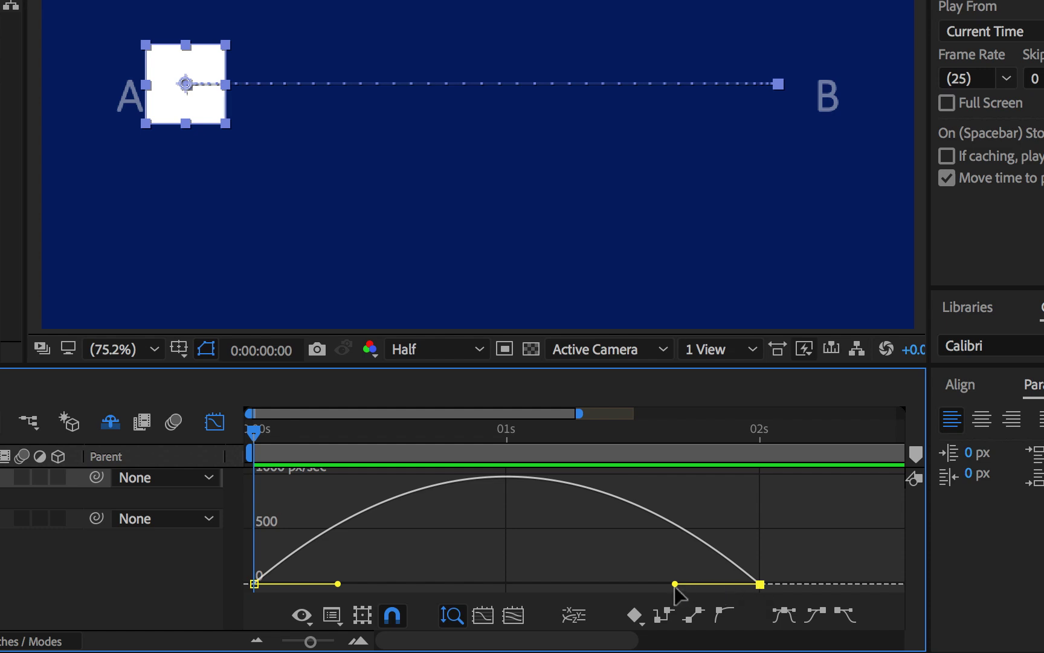
left_click_drag(676, 589, 486, 596)
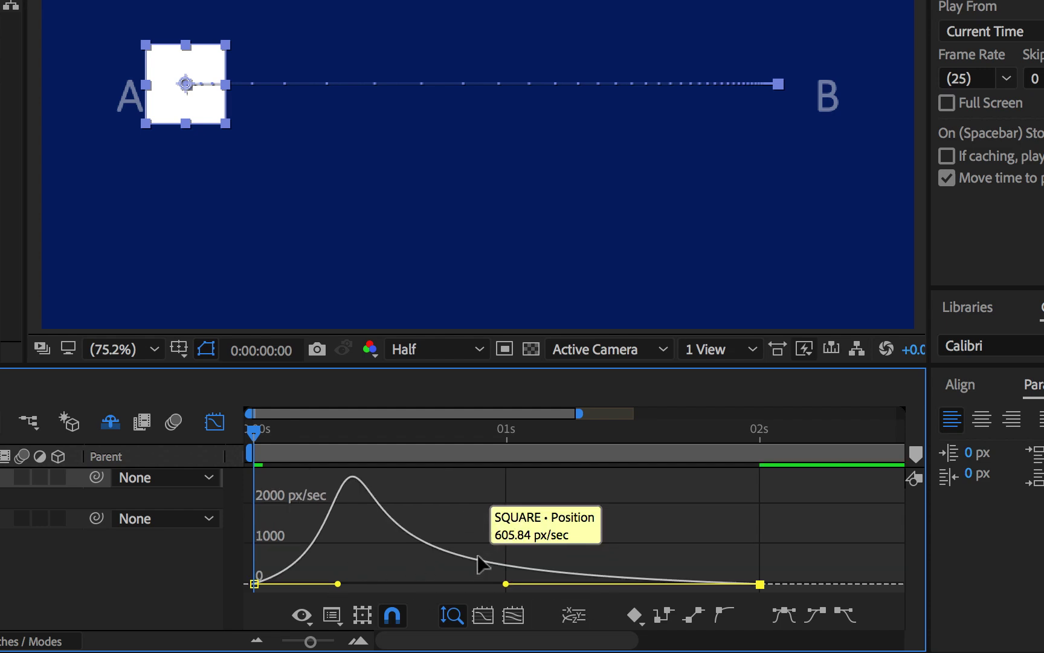
Preview the curve: an early spike above 2000 px/sec, easing to zero at B by 2s.
key("ctrl+shift+h")
key("space")
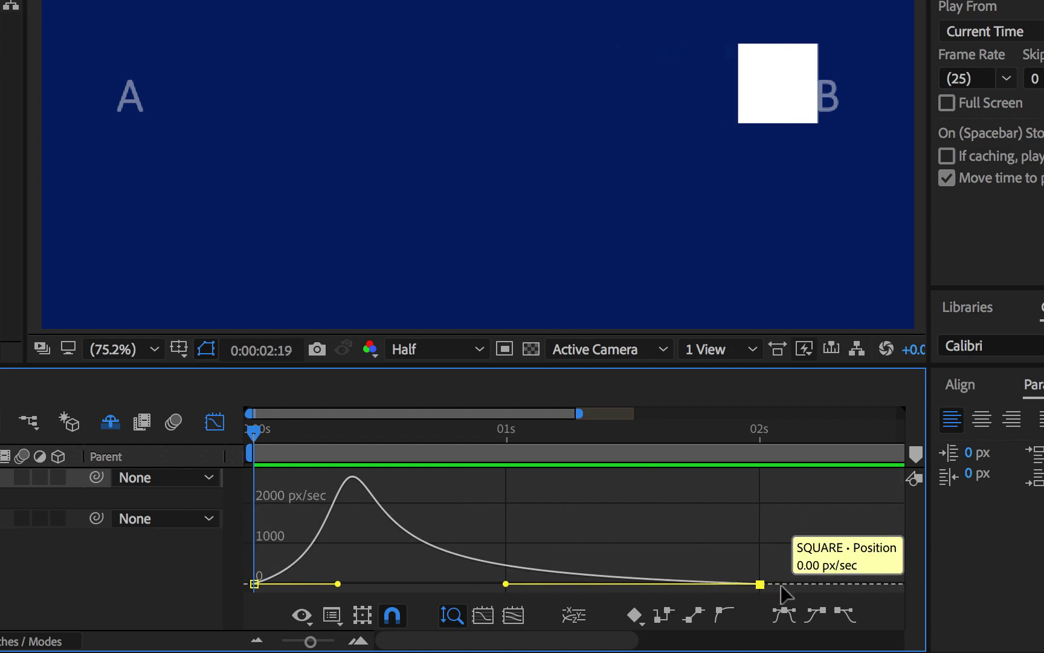
key("space")
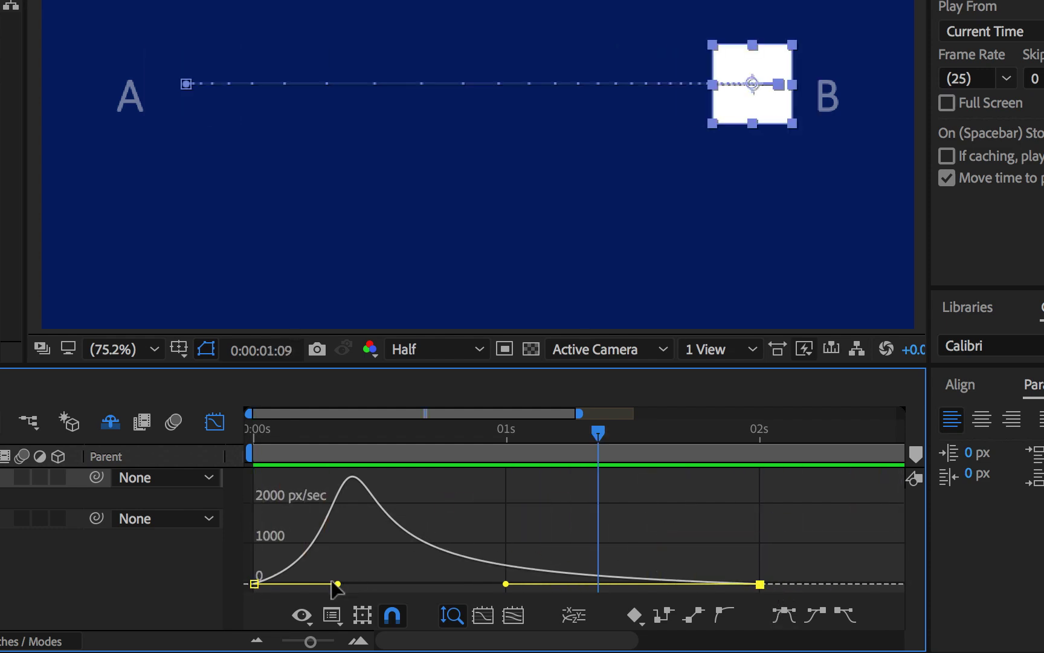
Lengthen the first keyframe's ease out so speed spikes past 5000 px/sec before 1s, then preview.
left_click_drag(338, 585, 461, 584)
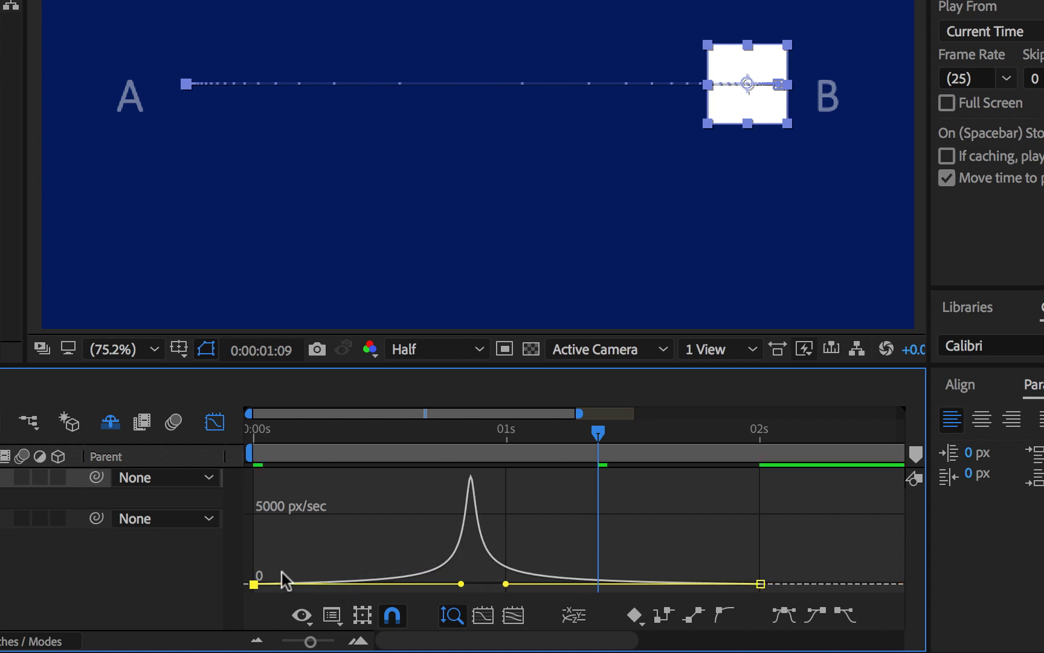
left_click_drag(254, 434, 19, 457)
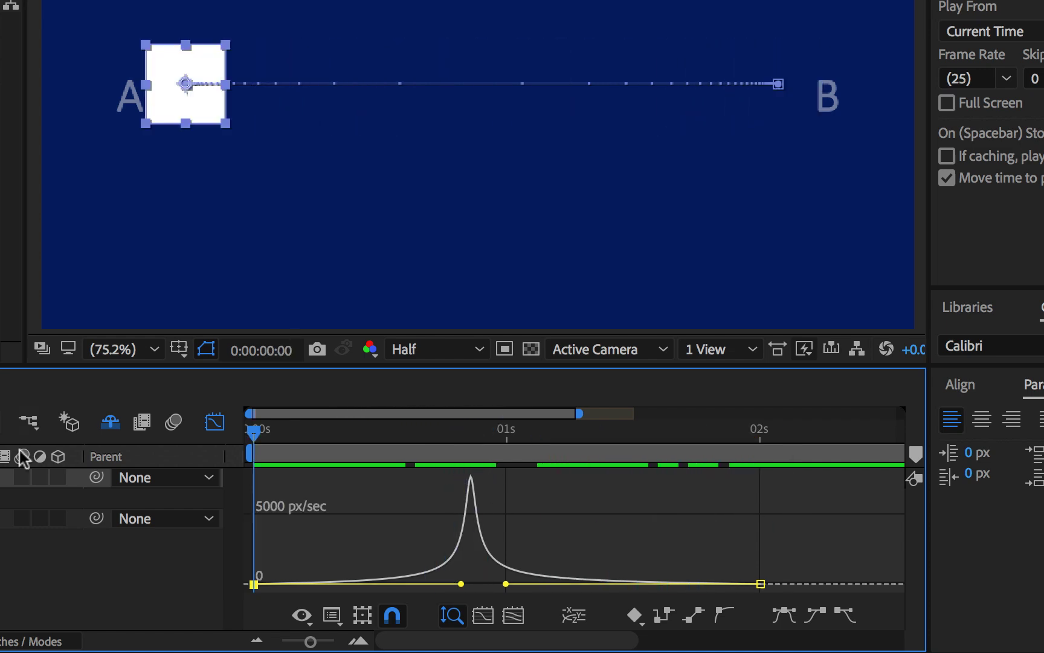
key("space")
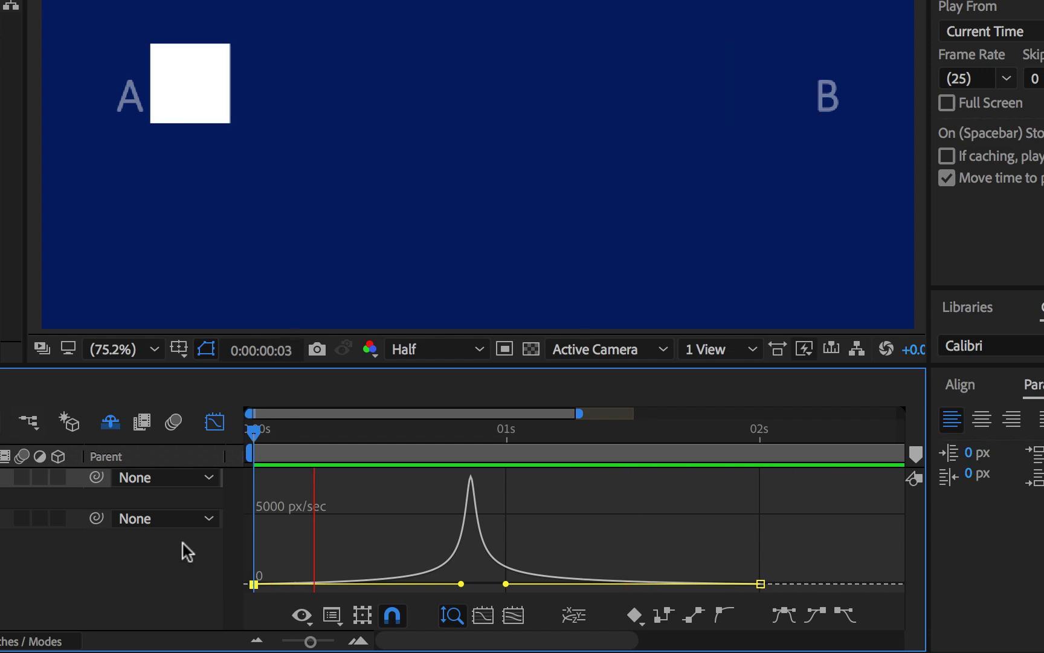
key("space")
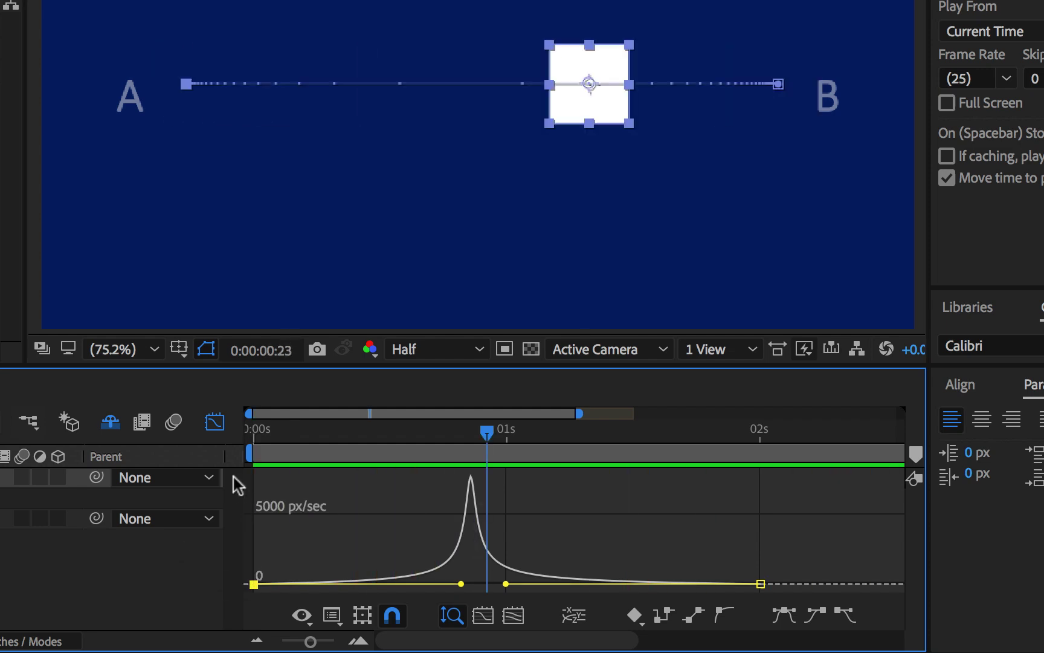
Switch back to layer bars, return the playhead to 0:00:00:00, and zoom out to show 3 seconds.
left_click(215, 422)
left_click_drag(485, 434, 198, 473)
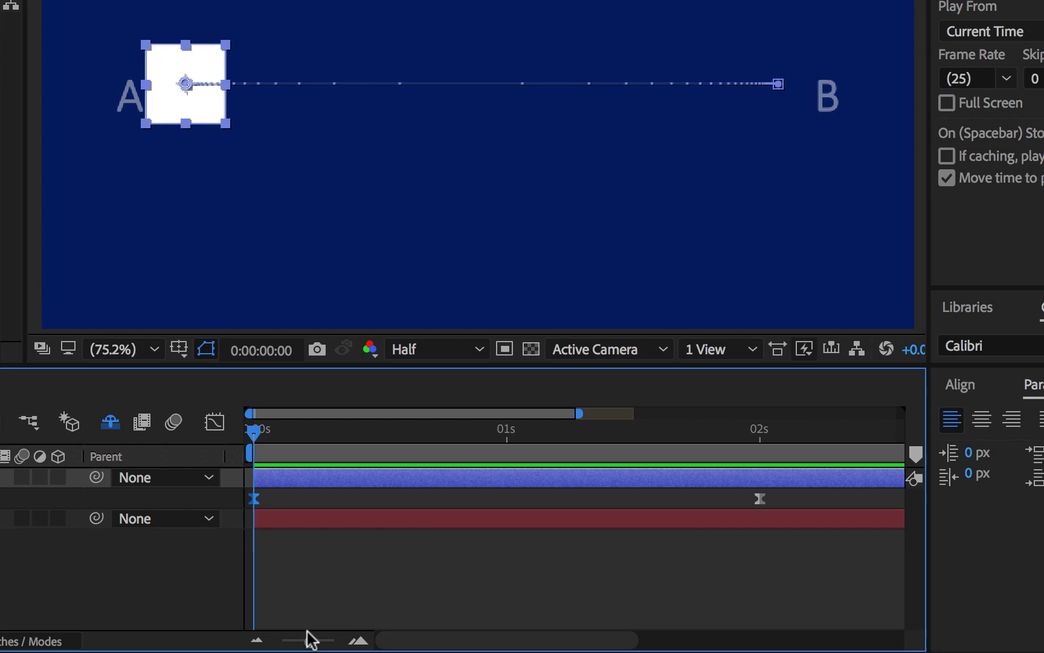
left_click_drag(308, 642, 297, 644)
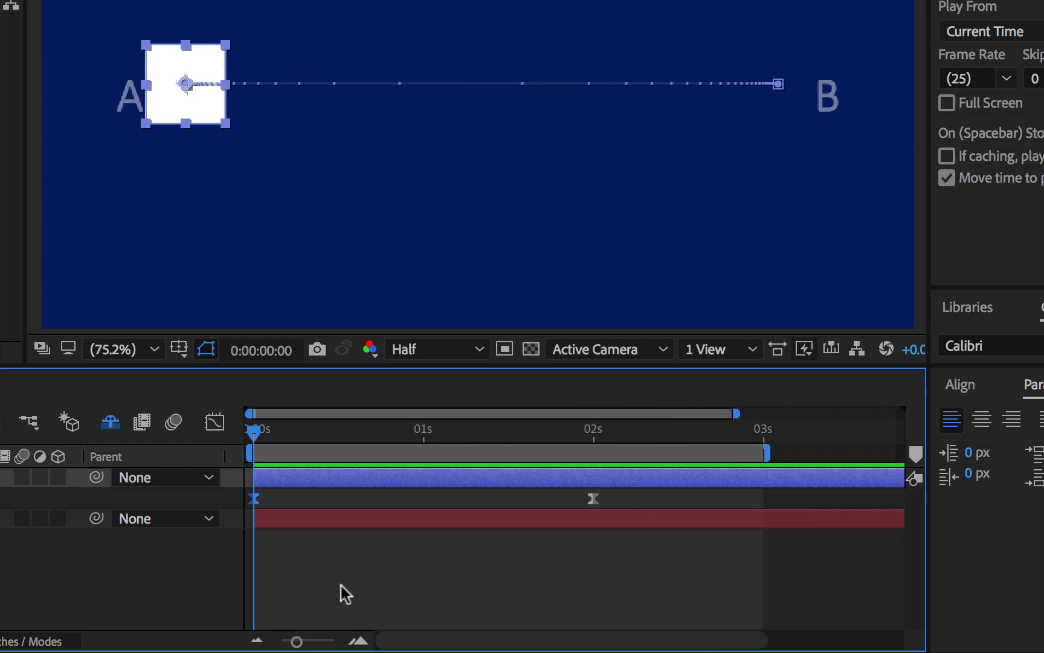